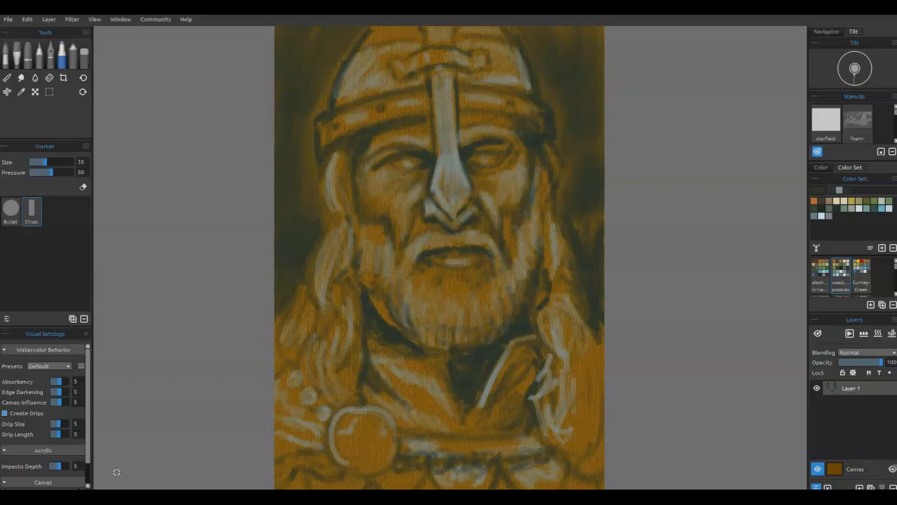
click(117, 472)
mouse_move(468, 164)
mouse_down()
mouse_move(475, 211)
mouse_move(481, 169)
mouse_up()
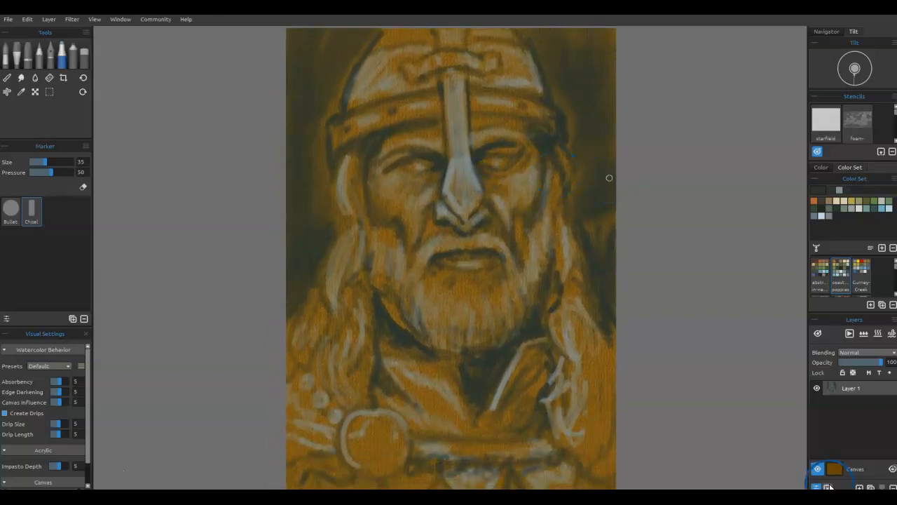
click(871, 486)
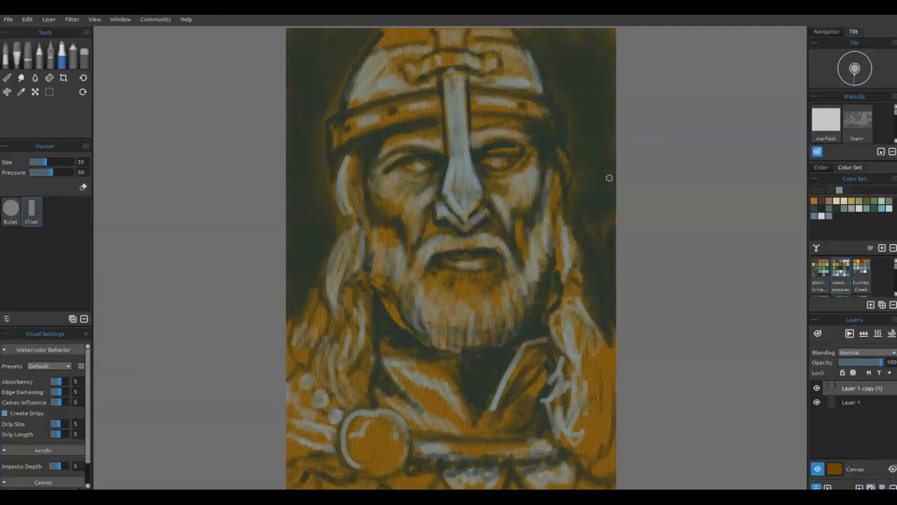
key(ctrl+z)
Add a new layer above Layer 1 and choose the Watercolor tool's Splat brush.
click(860, 487)
click(16, 55)
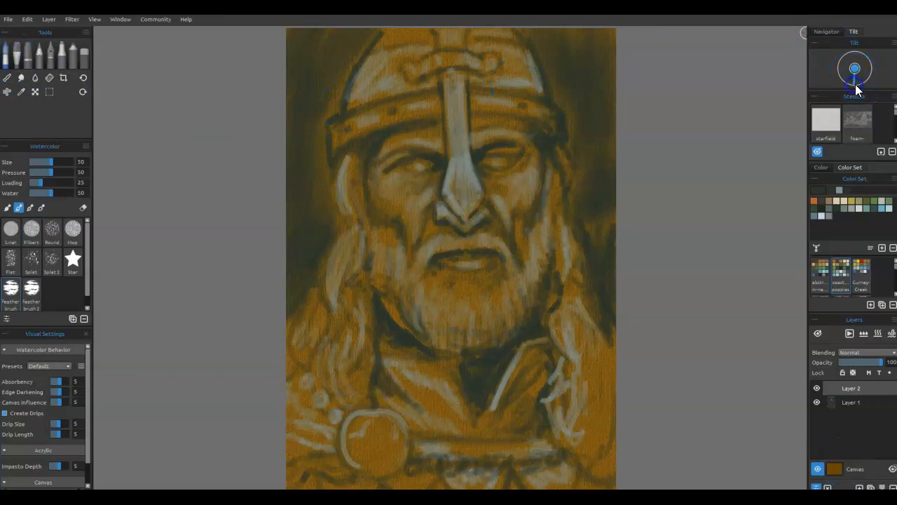
click(30, 258)
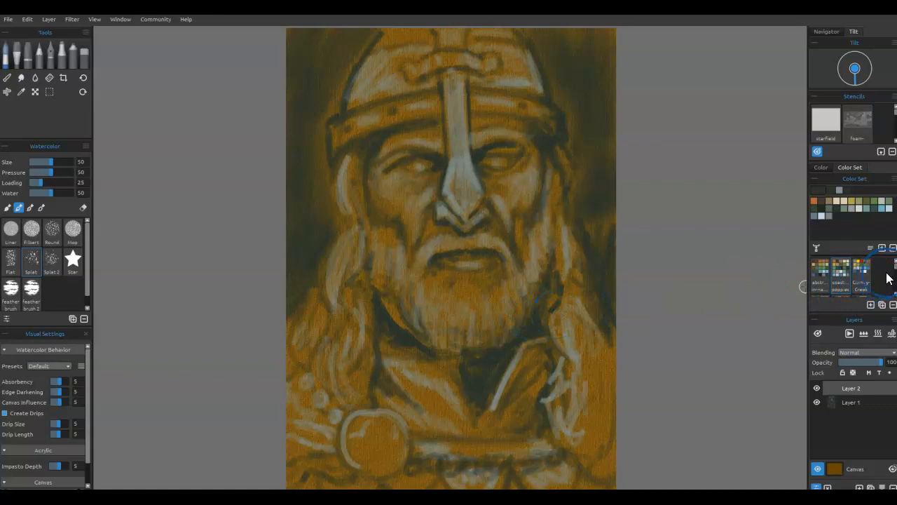
Splatter paint across the portrait at brush size 100 using the Gurney color set of browns and blues, and wet the layer.
drag(896, 263, 895, 272)
click(824, 276)
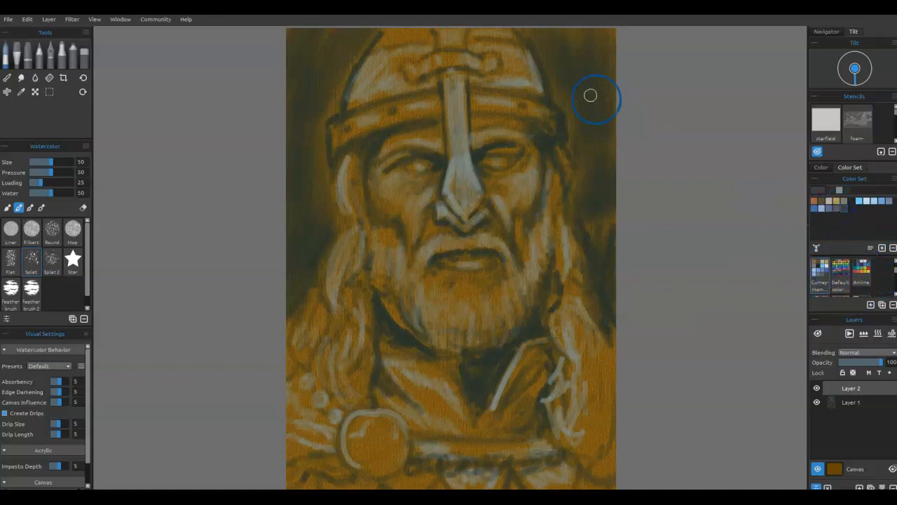
key(bracketright)
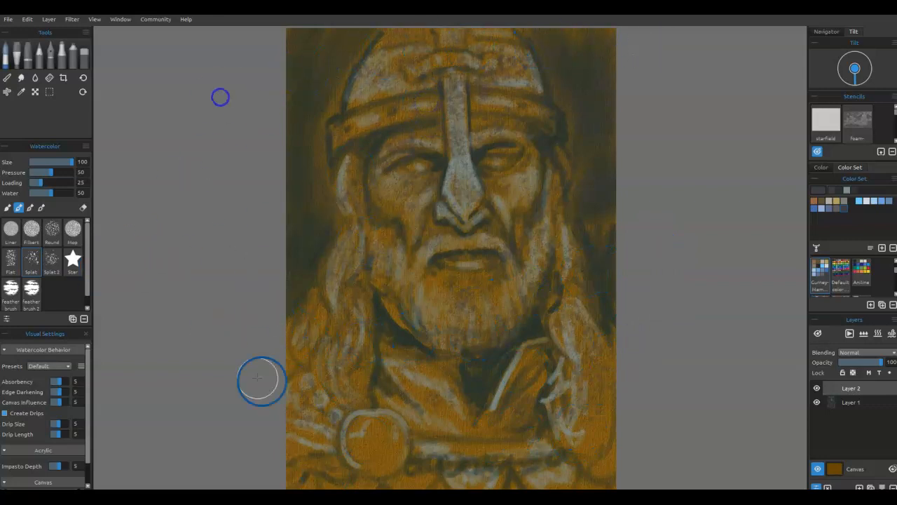
click(864, 334)
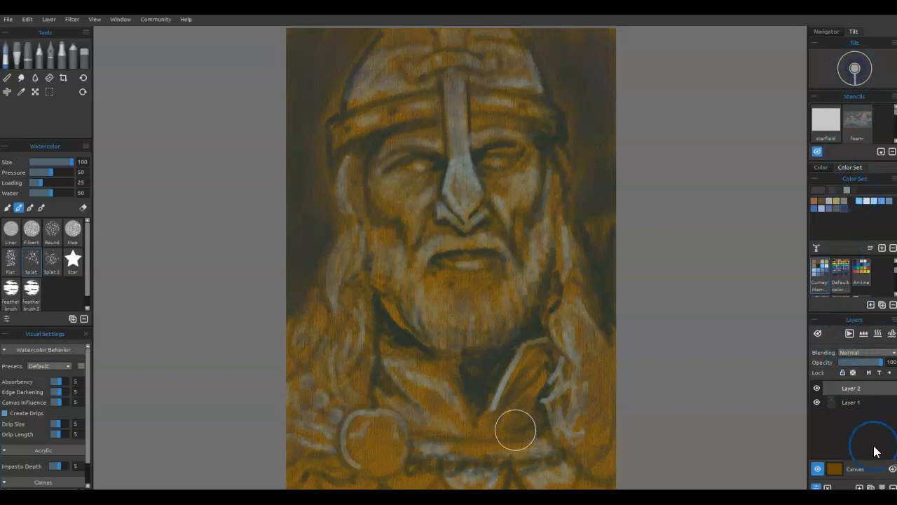
Merge Layer 2 with the painting below it and dry the merged layer.
click(882, 484)
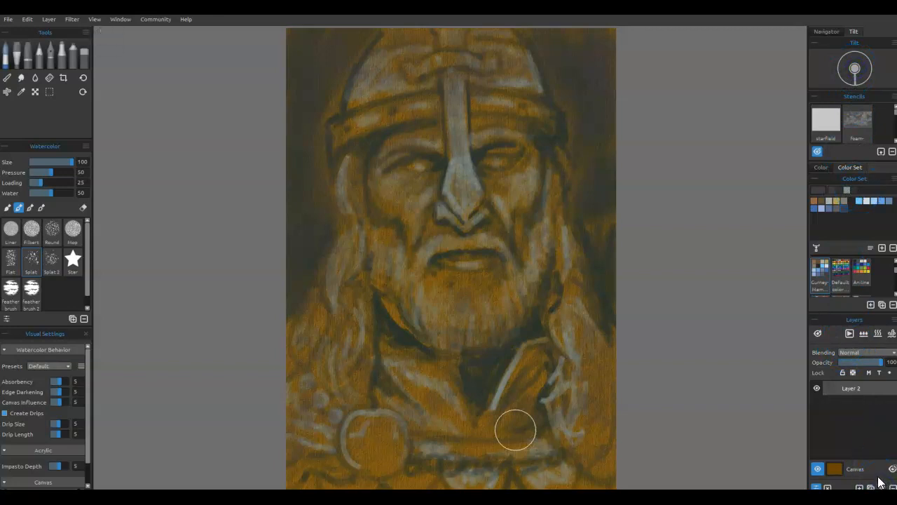
click(819, 335)
click(821, 336)
click(877, 335)
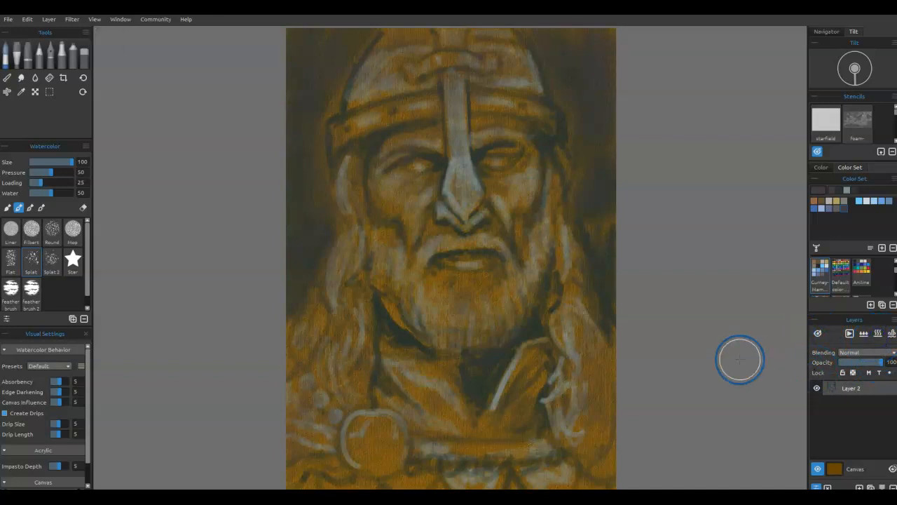
Set up the HB pencil at size 30 with a light beige color for drawing on the helmet.
key(ctrl+1)
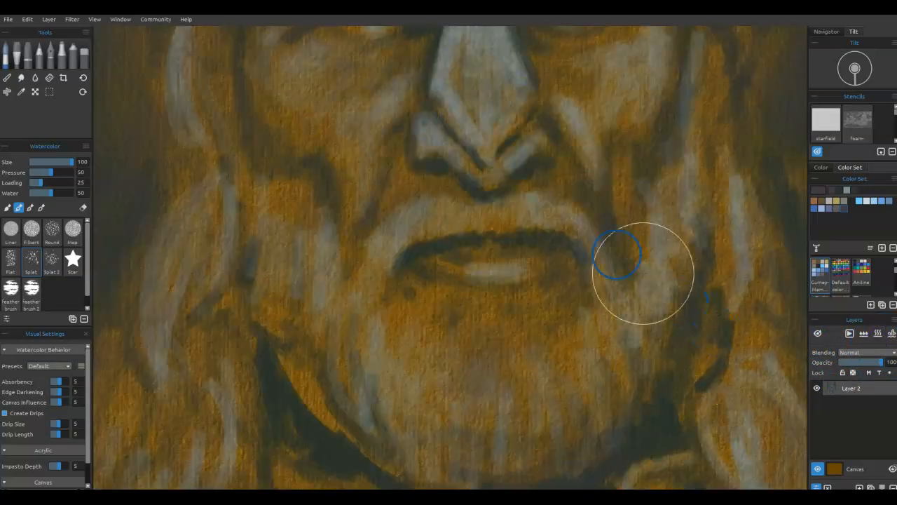
drag(544, 199, 568, 416)
drag(554, 246, 541, 350)
mouse_move(509, 196)
mouse_down()
mouse_move(523, 262)
mouse_move(556, 244)
mouse_up()
drag(298, 329, 105, 429)
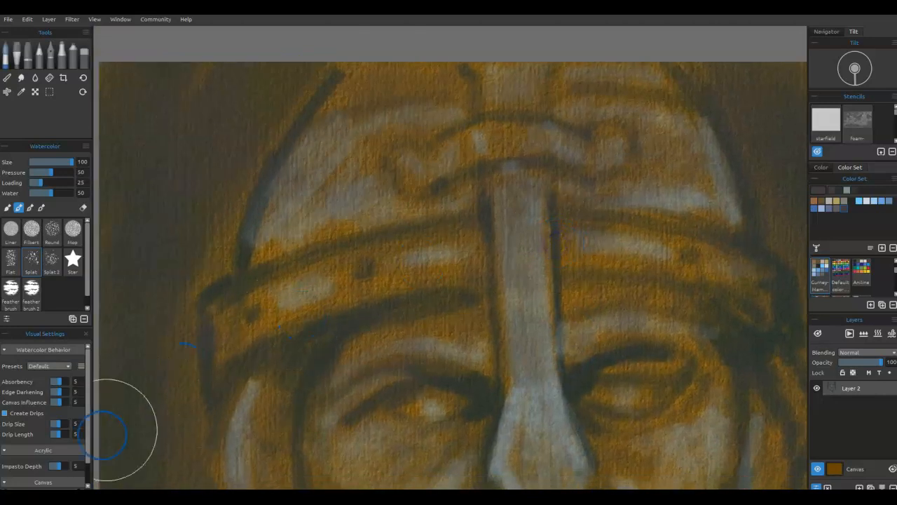
click(38, 60)
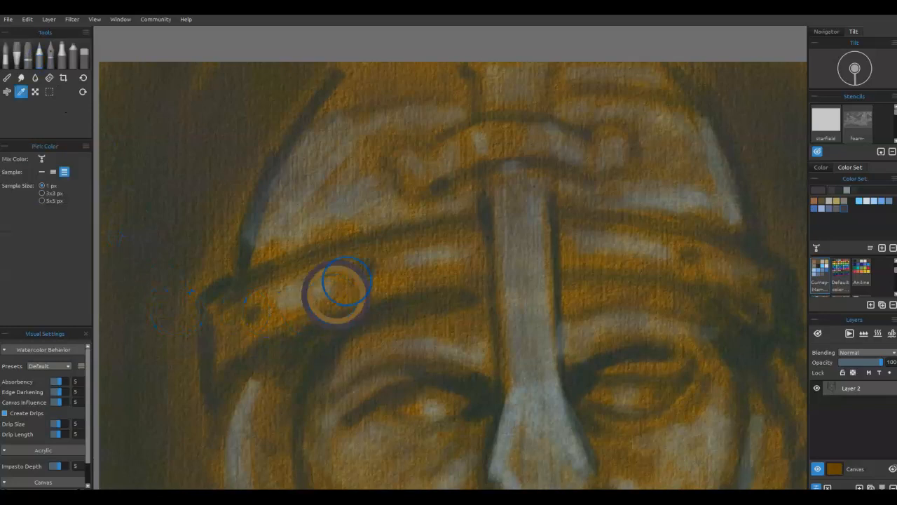
alt+click(352, 201)
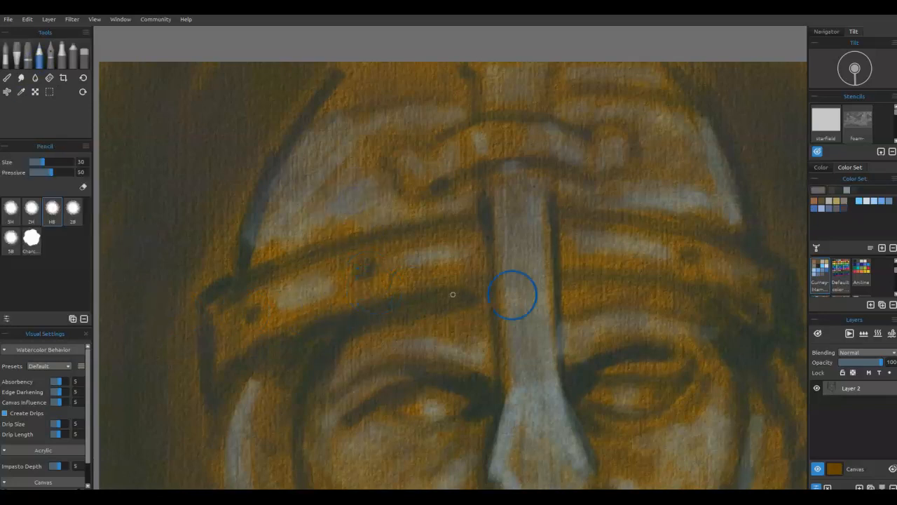
click(819, 190)
click(556, 188)
click(512, 329)
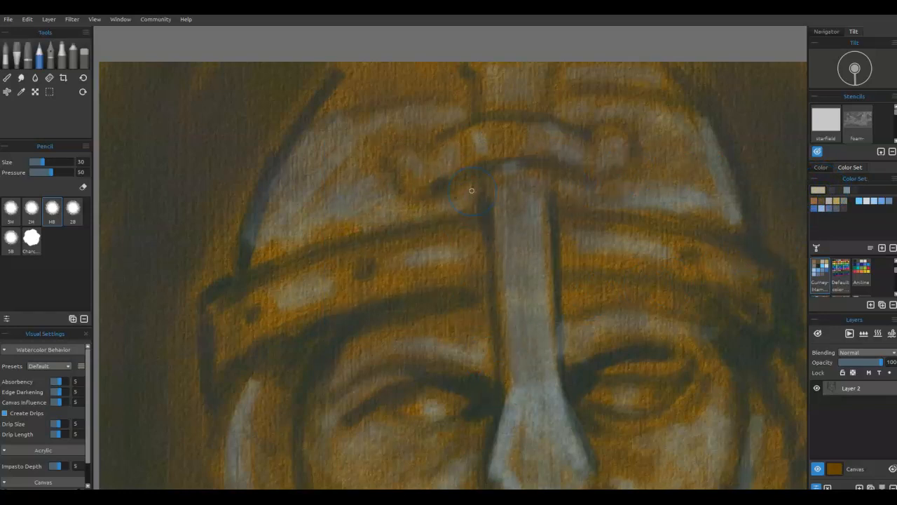
Draw the upper band line and the line above the brow band on the helmet's left half, plus a short accent below the upper line.
mouse_move(302, 130)
mouse_down()
mouse_move(336, 114)
mouse_move(463, 95)
mouse_up()
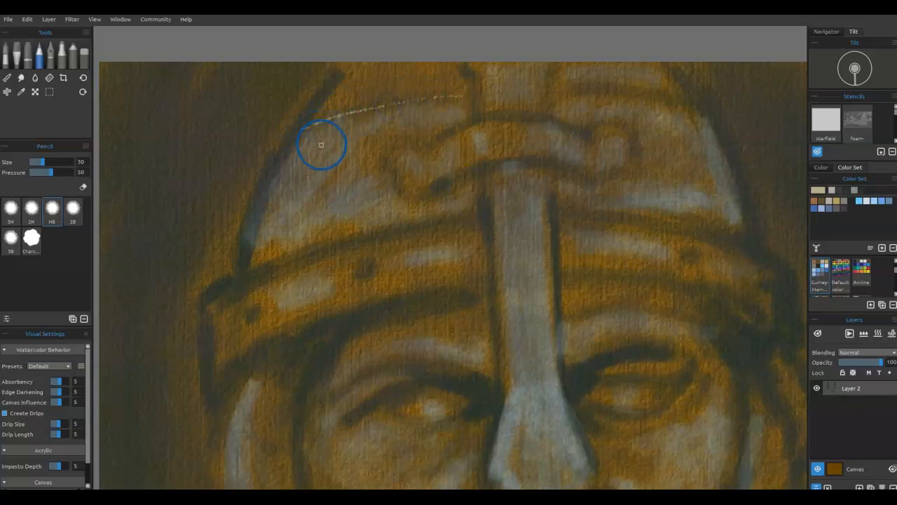
mouse_move(302, 129)
mouse_down()
mouse_move(325, 111)
mouse_move(337, 112)
mouse_move(303, 125)
mouse_move(438, 93)
mouse_move(467, 95)
mouse_move(387, 102)
mouse_move(301, 125)
mouse_up()
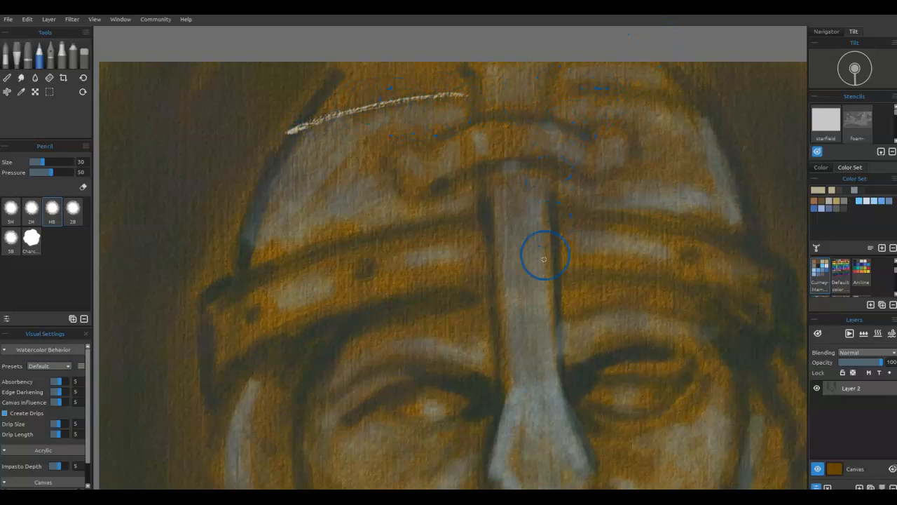
mouse_move(211, 291)
mouse_down()
mouse_move(359, 235)
mouse_move(479, 216)
mouse_move(323, 245)
mouse_move(229, 281)
mouse_move(363, 233)
mouse_move(479, 212)
mouse_up()
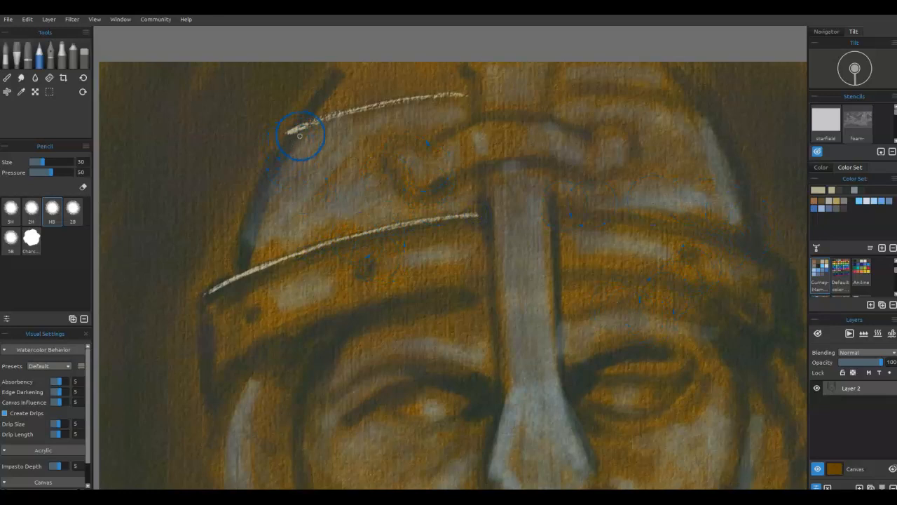
drag(296, 140, 321, 153)
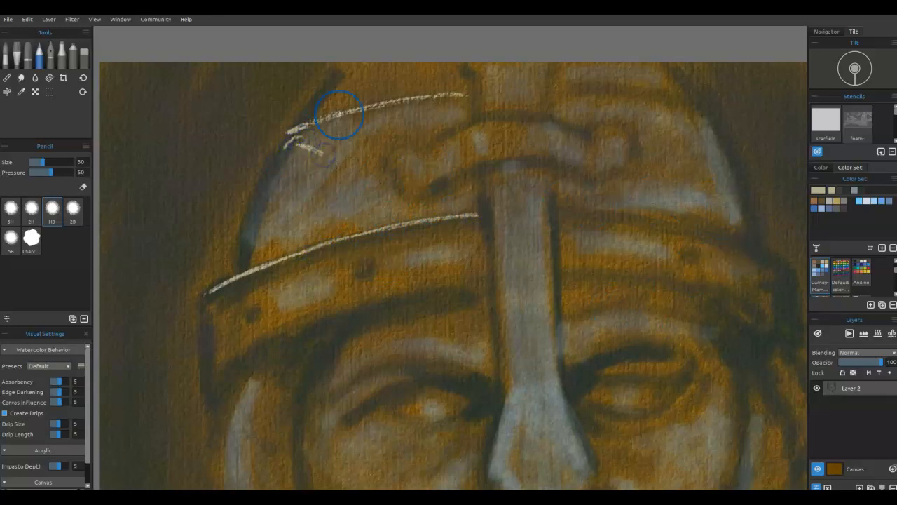
Sketch scrolls, curling leaves and a small pointed arch above the brow band on the helmet's left half.
mouse_move(297, 234)
mouse_down()
mouse_move(324, 235)
mouse_move(368, 177)
mouse_up()
mouse_move(299, 226)
mouse_down()
mouse_move(344, 208)
mouse_move(378, 168)
mouse_move(318, 237)
mouse_move(372, 213)
mouse_move(395, 223)
mouse_move(320, 211)
mouse_move(310, 232)
mouse_move(323, 222)
mouse_move(298, 240)
mouse_move(317, 224)
mouse_move(316, 210)
mouse_move(319, 228)
mouse_move(302, 220)
mouse_move(283, 232)
mouse_move(295, 249)
mouse_move(280, 238)
mouse_move(308, 219)
mouse_move(297, 218)
mouse_move(287, 247)
mouse_move(282, 240)
mouse_move(303, 219)
mouse_move(281, 223)
mouse_move(277, 252)
mouse_move(268, 239)
mouse_move(280, 215)
mouse_move(274, 253)
mouse_move(252, 251)
mouse_move(273, 228)
mouse_move(243, 256)
mouse_move(282, 215)
mouse_move(240, 261)
mouse_move(281, 217)
mouse_up()
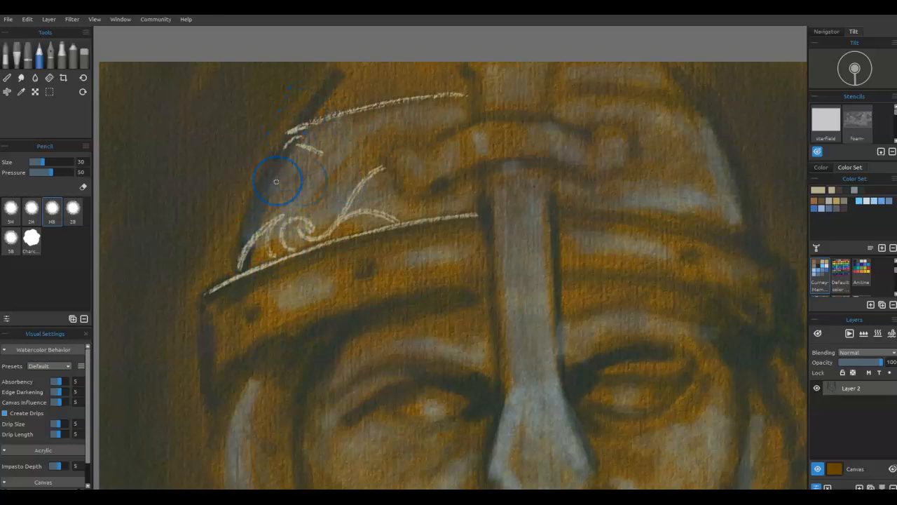
mouse_move(245, 233)
mouse_down()
mouse_move(271, 205)
mouse_move(282, 198)
mouse_move(247, 229)
mouse_move(299, 190)
mouse_move(299, 208)
mouse_move(321, 192)
mouse_move(308, 208)
mouse_move(301, 190)
mouse_move(317, 200)
mouse_move(302, 206)
mouse_move(304, 188)
mouse_move(252, 222)
mouse_move(304, 187)
mouse_up()
drag(357, 221, 378, 219)
mouse_move(437, 214)
mouse_down()
mouse_move(455, 193)
mouse_move(423, 217)
mouse_move(448, 202)
mouse_move(468, 211)
mouse_up()
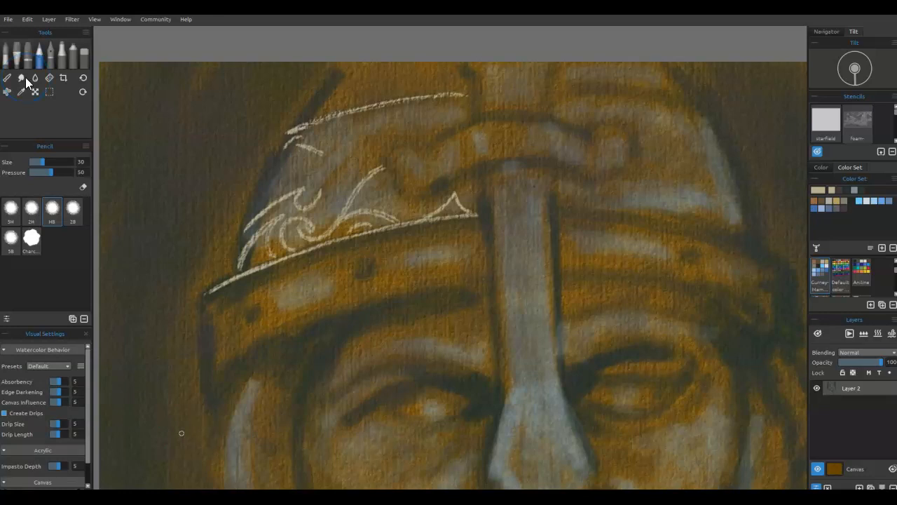
Sketch a mirrored pointed arch and scroll on the helmet's right half, with a line along the top of the brow band.
mouse_move(634, 171)
mouse_down()
mouse_move(655, 167)
mouse_move(674, 218)
mouse_move(703, 215)
mouse_move(681, 217)
mouse_move(647, 180)
mouse_move(684, 219)
mouse_move(641, 175)
mouse_move(669, 216)
mouse_move(661, 201)
mouse_move(615, 203)
mouse_move(677, 213)
mouse_move(585, 192)
mouse_move(563, 203)
mouse_move(575, 196)
mouse_move(585, 208)
mouse_move(649, 214)
mouse_up()
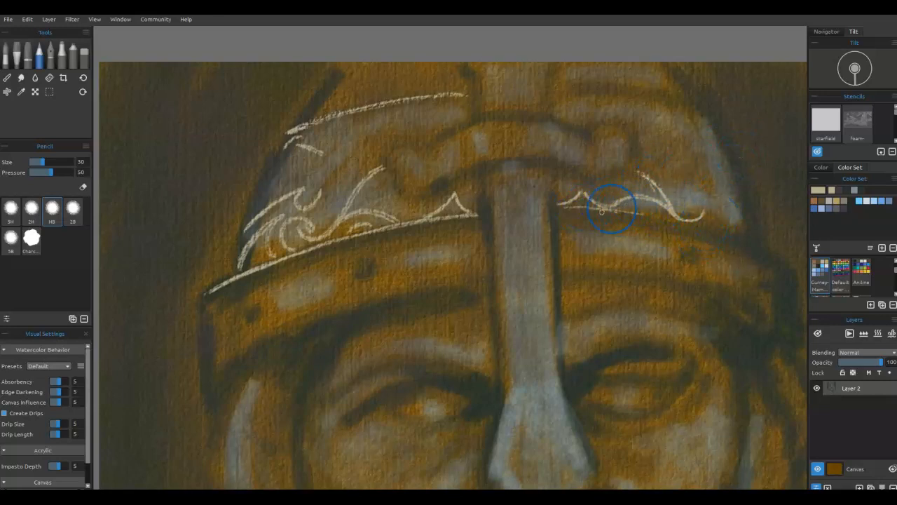
mouse_move(686, 221)
mouse_down()
mouse_move(744, 239)
mouse_move(652, 218)
mouse_move(558, 211)
mouse_move(708, 234)
mouse_up()
drag(651, 206, 591, 207)
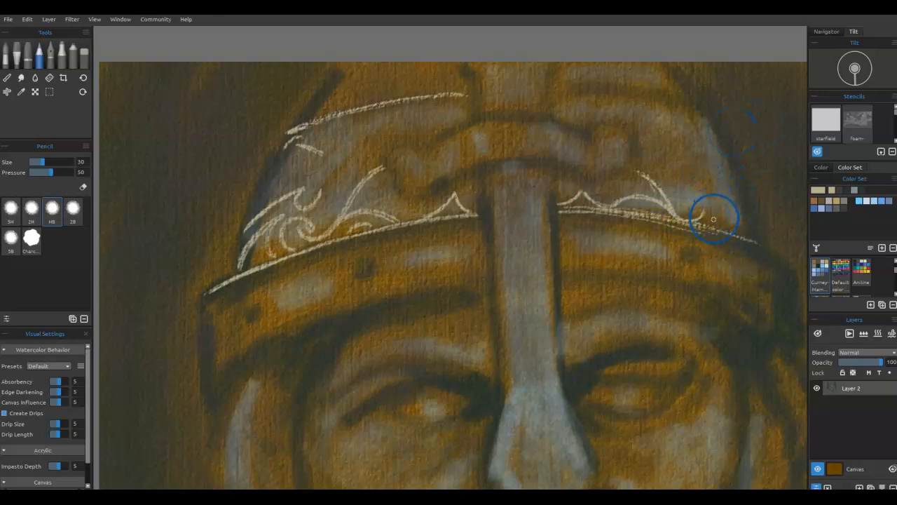
Draw curling leaves at the outer end of the helmet's right half and strengthen the leaf beside the scroll.
mouse_move(699, 201)
mouse_down()
mouse_move(720, 210)
mouse_move(717, 223)
mouse_move(692, 203)
mouse_move(732, 234)
mouse_move(727, 201)
mouse_move(731, 230)
mouse_move(743, 221)
mouse_move(732, 205)
mouse_move(752, 238)
mouse_up()
drag(731, 206, 735, 232)
mouse_move(687, 175)
mouse_down()
mouse_move(715, 181)
mouse_move(740, 198)
mouse_move(691, 187)
mouse_move(741, 194)
mouse_up()
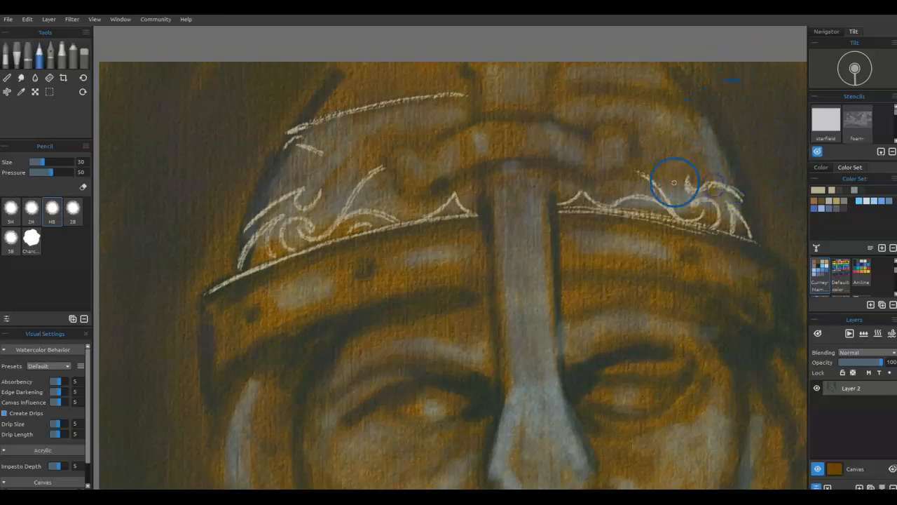
drag(635, 169, 675, 211)
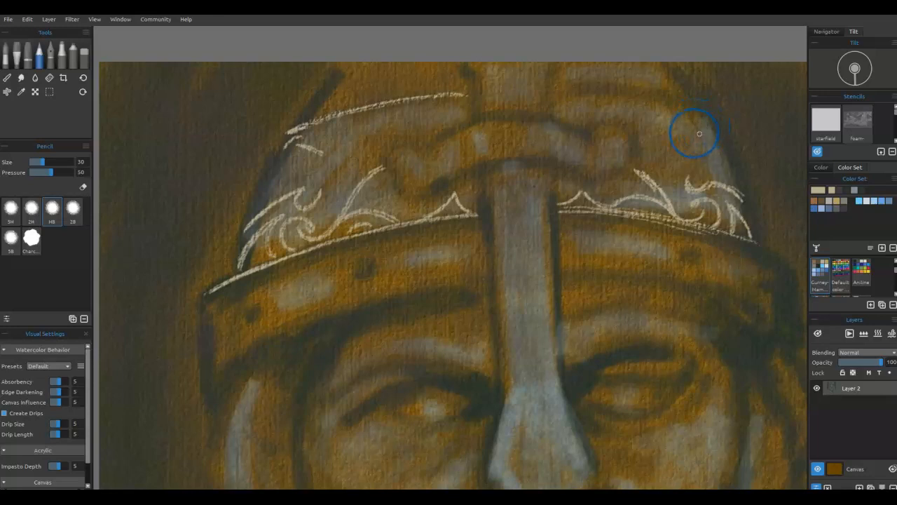
Draw the upper band line on the helmet's right half with a short accent below its outer end.
mouse_move(666, 102)
mouse_down()
mouse_move(571, 89)
mouse_move(687, 108)
mouse_up()
mouse_move(557, 89)
mouse_down()
mouse_move(670, 103)
mouse_move(706, 114)
mouse_move(686, 135)
mouse_up()
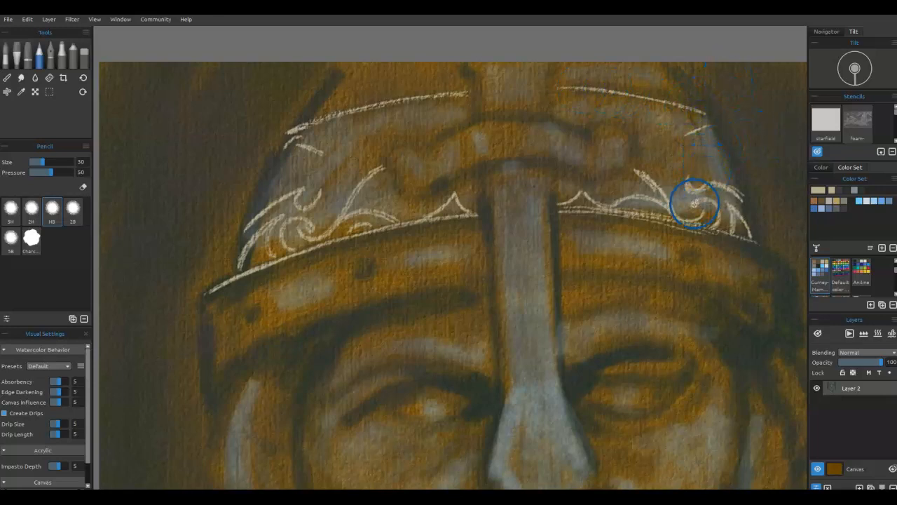
mouse_move(638, 177)
mouse_down()
mouse_move(626, 206)
mouse_move(659, 202)
mouse_move(666, 206)
mouse_move(620, 200)
mouse_move(703, 219)
mouse_move(675, 213)
mouse_move(647, 180)
mouse_move(693, 181)
mouse_move(726, 210)
mouse_up()
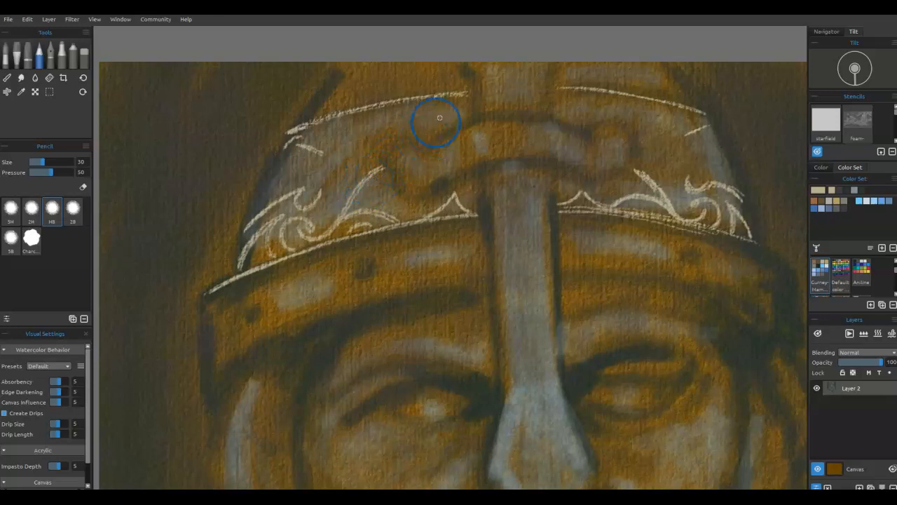
Sketch a large arching stem on each half of the helmet, with small leaves and hooked curls near the outer edges.
mouse_move(471, 104)
mouse_down()
mouse_move(422, 112)
mouse_move(363, 146)
mouse_move(329, 226)
mouse_move(369, 138)
mouse_move(464, 105)
mouse_up()
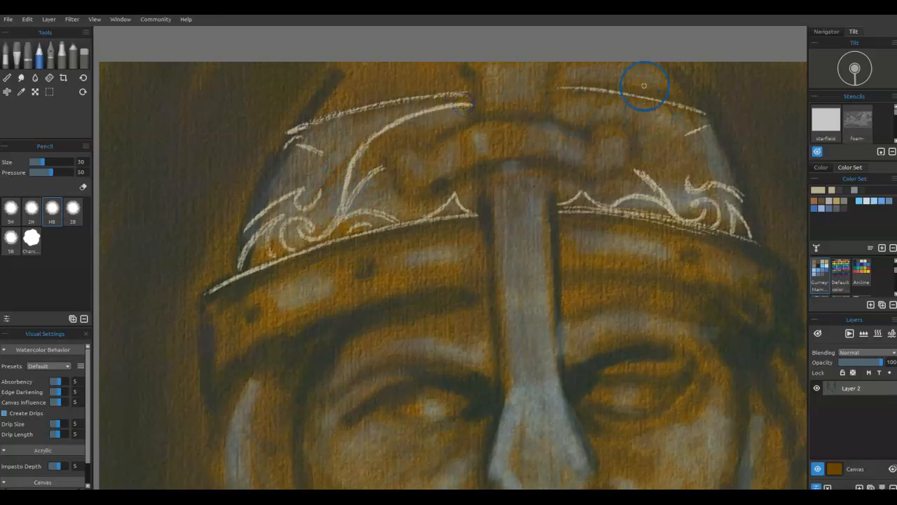
mouse_move(557, 102)
mouse_down()
mouse_move(623, 107)
mouse_move(643, 122)
mouse_move(622, 105)
mouse_move(645, 119)
mouse_move(675, 211)
mouse_move(664, 159)
mouse_move(669, 185)
mouse_move(608, 102)
mouse_up()
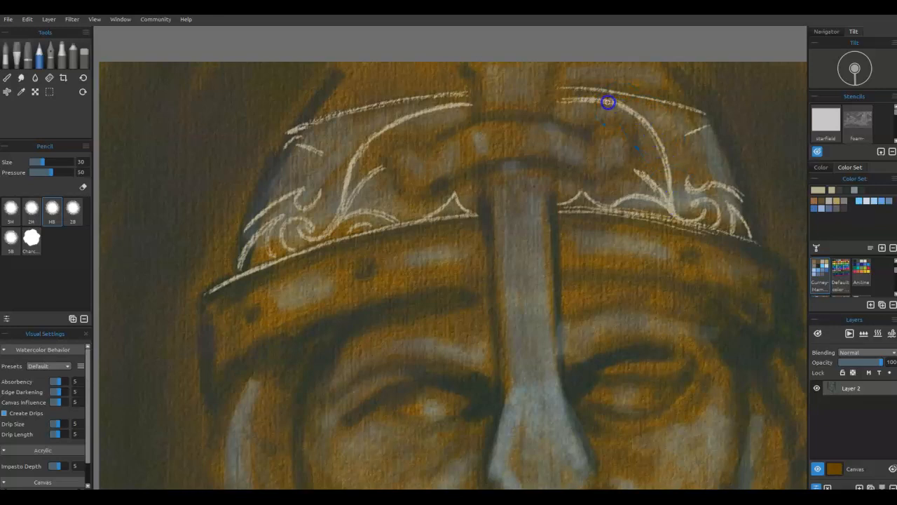
drag(699, 160, 726, 160)
mouse_move(281, 171)
mouse_down()
mouse_move(260, 190)
mouse_move(295, 176)
mouse_move(251, 203)
mouse_up()
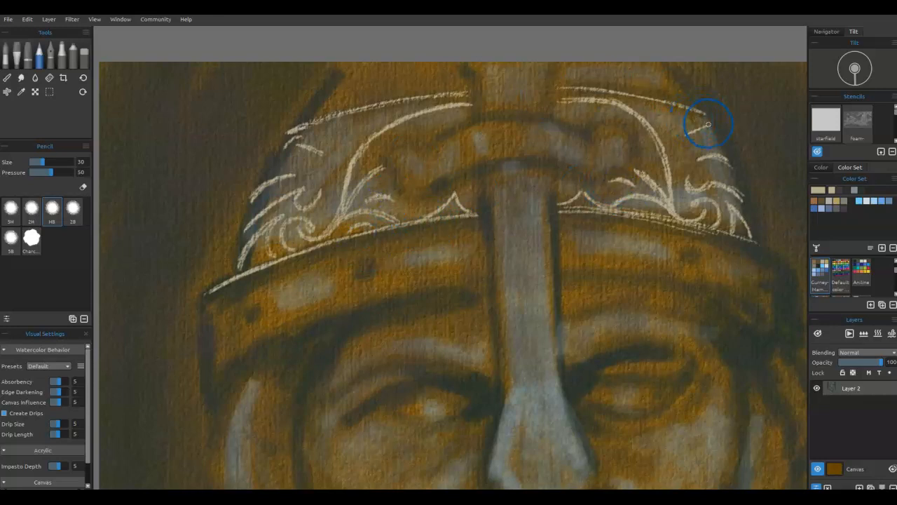
mouse_move(672, 116)
mouse_down()
mouse_move(706, 123)
mouse_move(696, 126)
mouse_up()
mouse_move(340, 129)
mouse_down()
mouse_move(311, 147)
mouse_move(337, 117)
mouse_up()
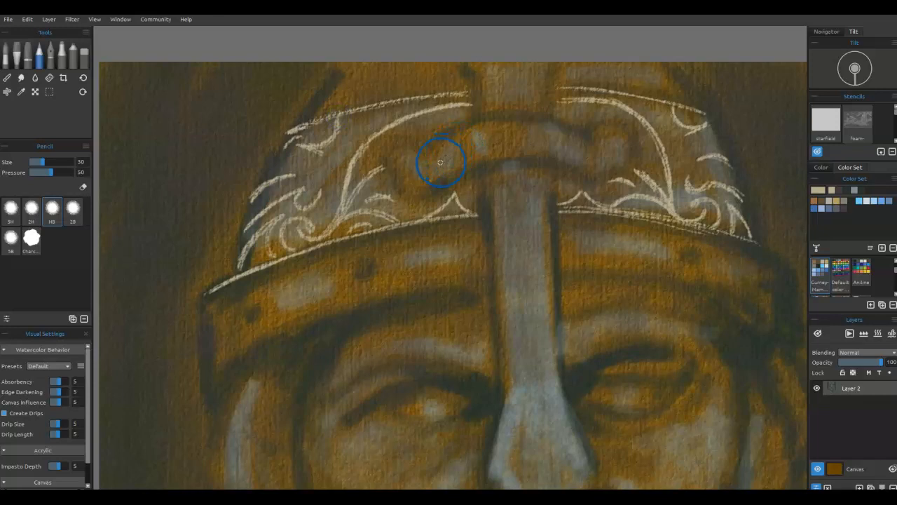
Outline the helmet's upper band on both sides of the center ridge and fill it with slanted hatch strokes.
drag(304, 127, 288, 126)
mouse_move(345, 84)
mouse_down()
mouse_move(449, 70)
mouse_move(362, 78)
mouse_move(300, 101)
mouse_move(433, 66)
mouse_up()
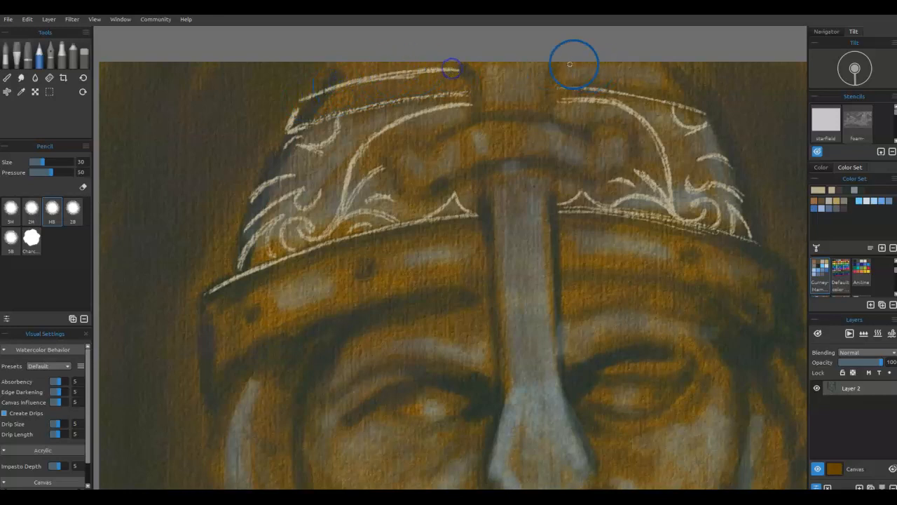
drag(627, 67, 707, 91)
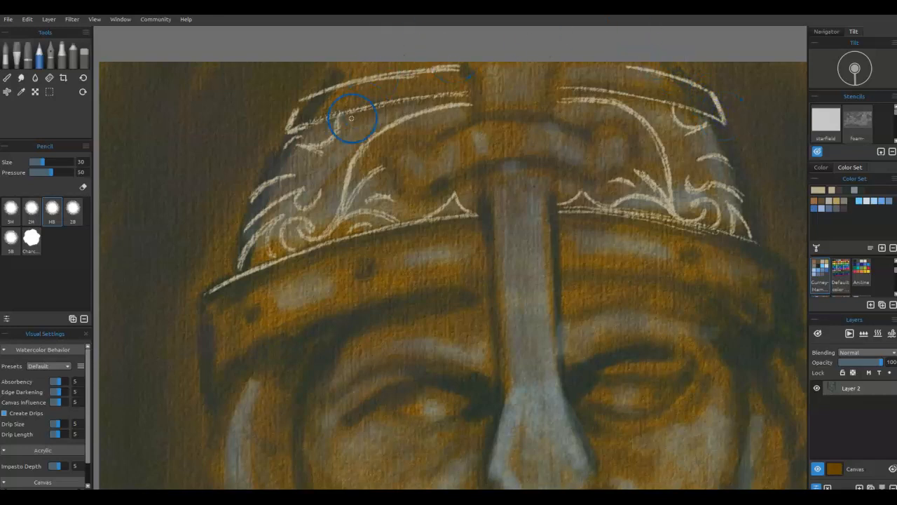
mouse_move(312, 112)
mouse_down()
mouse_move(347, 87)
mouse_move(361, 97)
mouse_move(359, 106)
mouse_move(393, 84)
mouse_move(385, 94)
mouse_move(406, 97)
mouse_move(465, 81)
mouse_up()
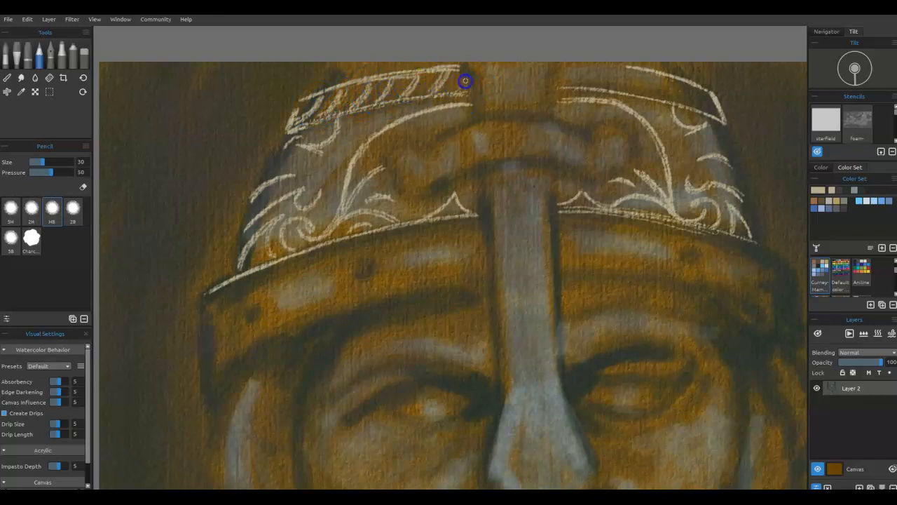
mouse_move(562, 86)
mouse_down()
mouse_move(581, 63)
mouse_move(569, 85)
mouse_move(615, 74)
mouse_move(595, 77)
mouse_move(601, 67)
mouse_move(627, 78)
mouse_move(617, 92)
mouse_move(634, 73)
mouse_move(643, 95)
mouse_move(678, 103)
mouse_move(682, 85)
mouse_move(670, 101)
mouse_move(702, 107)
mouse_move(704, 90)
mouse_move(716, 111)
mouse_move(710, 114)
mouse_move(703, 89)
mouse_move(685, 105)
mouse_up()
Outline the outer sides of the helmet dome from the upper band down to the brow band.
mouse_move(291, 129)
mouse_down()
mouse_move(300, 100)
mouse_move(225, 257)
mouse_up()
mouse_move(321, 79)
mouse_down()
mouse_move(287, 116)
mouse_move(287, 136)
mouse_up()
drag(728, 133, 769, 242)
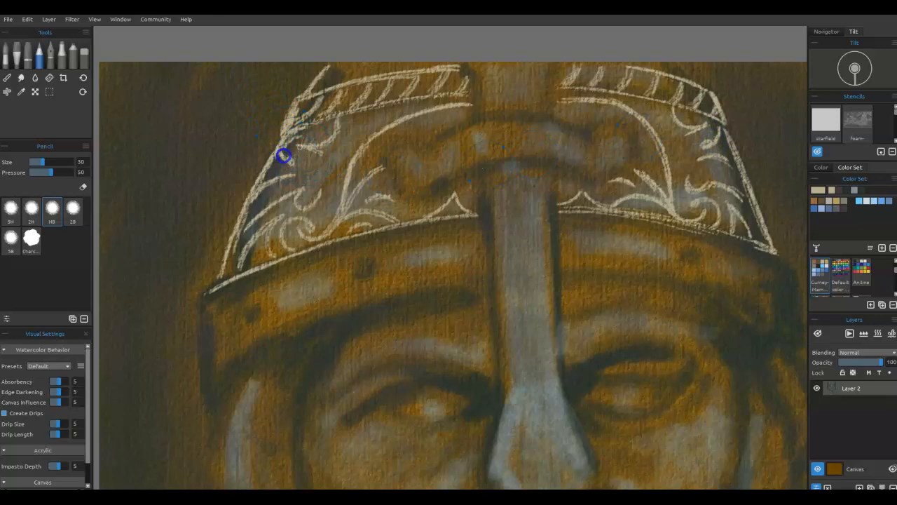
Add small curls branching from the arching stems and a dot near each stem's inner end on both helmet halves.
mouse_move(597, 91)
mouse_down()
mouse_move(580, 119)
mouse_move(599, 103)
mouse_up()
mouse_move(416, 117)
mouse_down()
mouse_move(442, 130)
mouse_move(404, 122)
mouse_move(363, 147)
mouse_move(372, 120)
mouse_move(353, 136)
mouse_up()
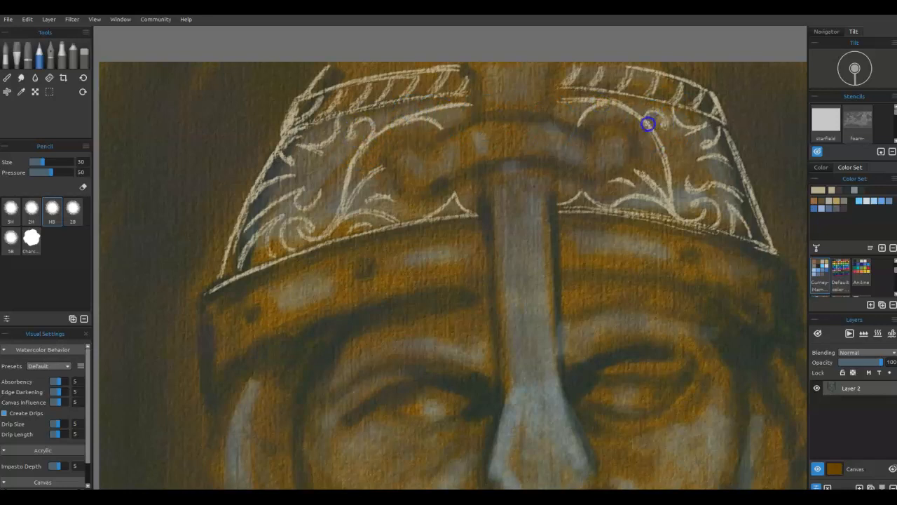
drag(659, 115, 663, 118)
drag(452, 115, 455, 116)
drag(570, 110, 571, 112)
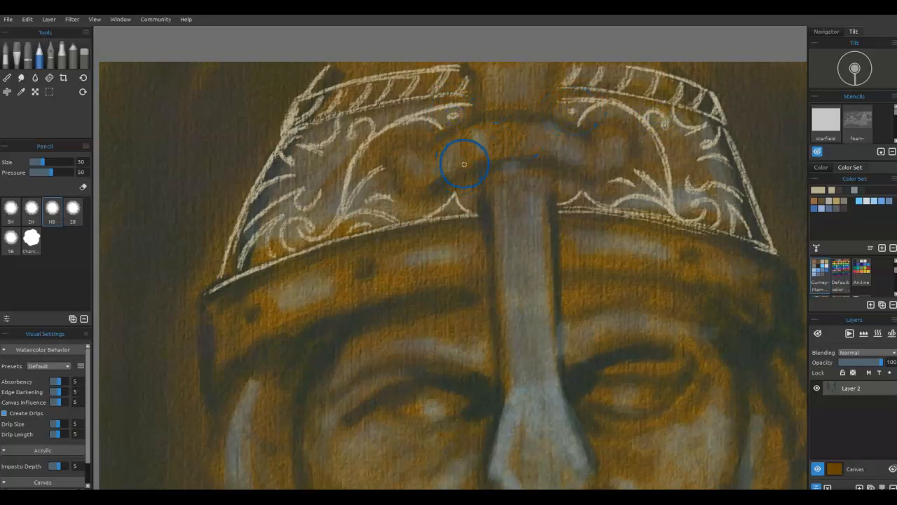
Sketch a petaled rosette beside the center ridge on the helmet's left half and connect it to the crossband's end with curved lines.
mouse_move(445, 147)
mouse_down()
mouse_move(441, 170)
mouse_move(452, 169)
mouse_move(426, 174)
mouse_up()
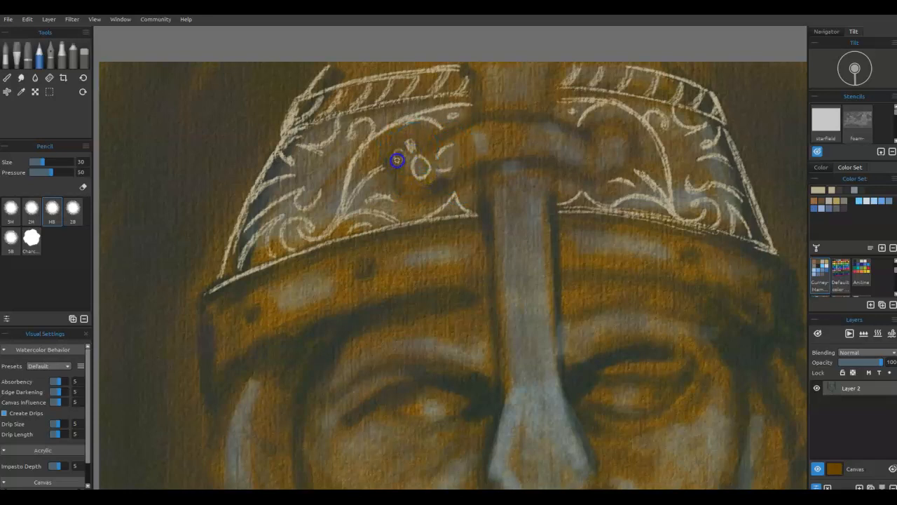
drag(399, 152, 410, 148)
mouse_move(422, 162)
mouse_down()
mouse_move(460, 94)
mouse_move(448, 84)
mouse_move(449, 129)
mouse_move(425, 145)
mouse_move(462, 119)
mouse_move(458, 172)
mouse_up()
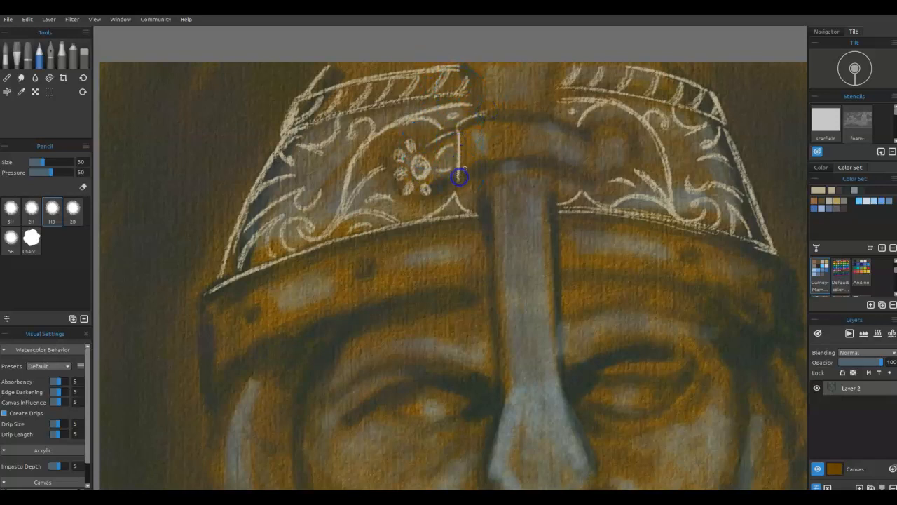
mouse_move(418, 190)
mouse_down()
mouse_move(392, 166)
mouse_move(400, 184)
mouse_move(388, 152)
mouse_move(408, 147)
mouse_move(390, 164)
mouse_move(420, 139)
mouse_move(407, 138)
mouse_move(423, 150)
mouse_move(450, 131)
mouse_move(422, 147)
mouse_move(437, 174)
mouse_up()
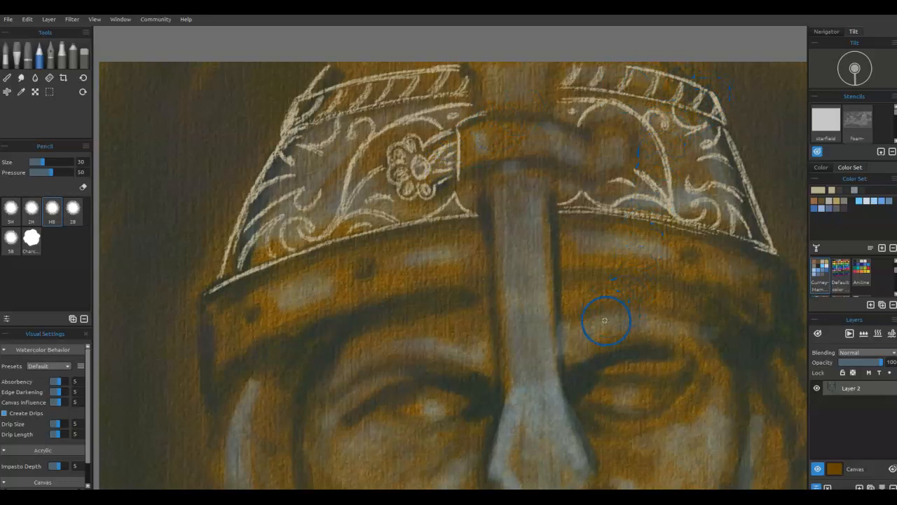
drag(407, 209, 405, 208)
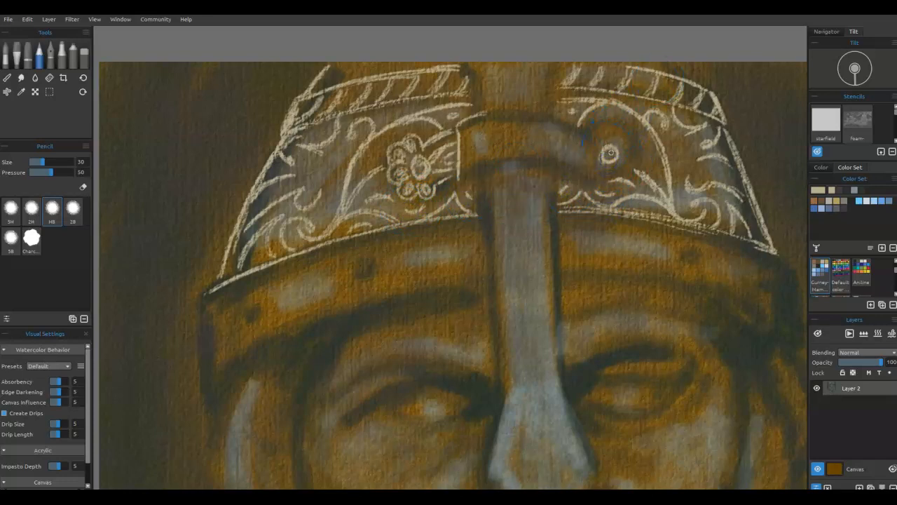
Sketch a matching petaled rosette on the helmet's right half and draw the crossband's end line beside it.
drag(605, 128, 604, 139)
drag(622, 169, 622, 169)
mouse_move(607, 178)
mouse_down()
mouse_move(628, 163)
mouse_move(632, 177)
mouse_move(637, 157)
mouse_move(609, 138)
mouse_move(624, 129)
mouse_move(597, 135)
mouse_move(603, 123)
mouse_move(586, 136)
mouse_move(587, 178)
mouse_up()
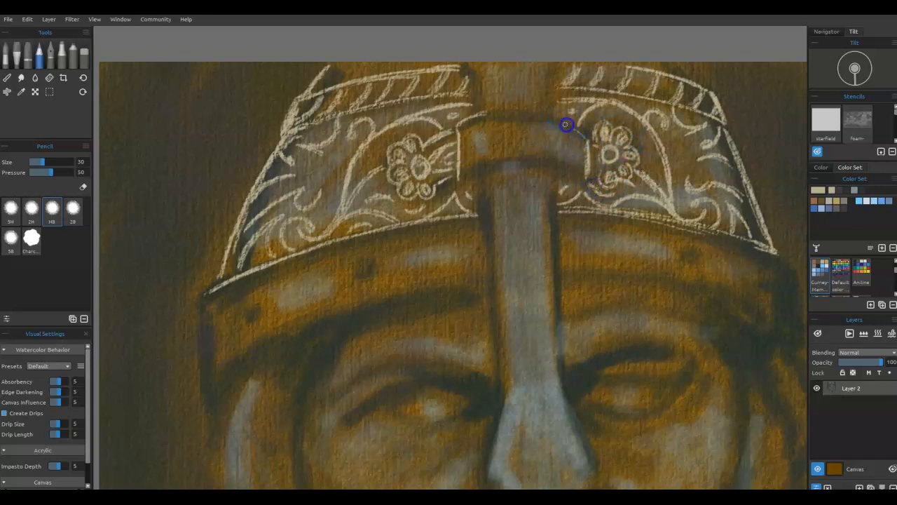
Outline the arched crossband between the two rosettes with double edges and fill it with a diagonal lattice.
mouse_move(463, 121)
mouse_down()
mouse_move(537, 114)
mouse_move(581, 135)
mouse_up()
mouse_move(569, 172)
mouse_down()
mouse_move(515, 166)
mouse_move(462, 180)
mouse_up()
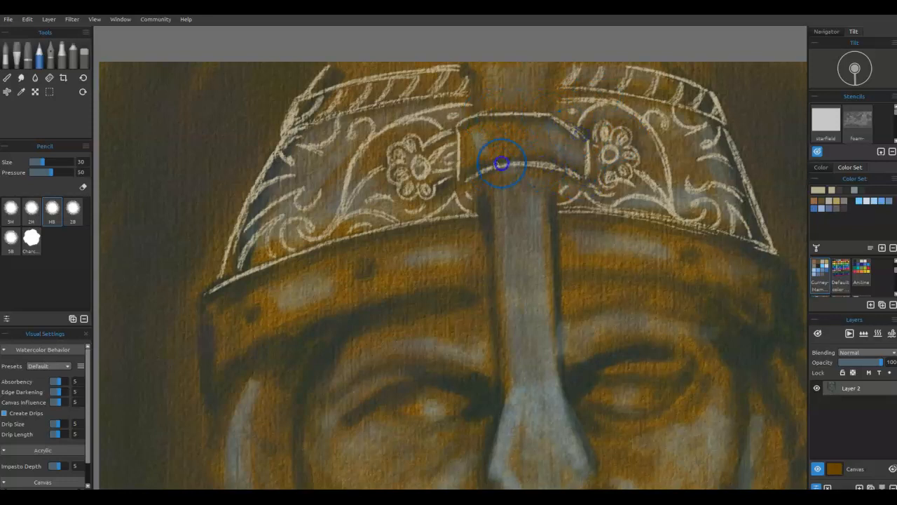
mouse_move(576, 174)
mouse_down()
mouse_move(581, 132)
mouse_move(553, 114)
mouse_move(470, 127)
mouse_move(483, 139)
mouse_move(465, 166)
mouse_move(481, 152)
mouse_move(526, 150)
mouse_move(583, 170)
mouse_move(463, 133)
mouse_move(553, 125)
mouse_move(589, 145)
mouse_move(501, 110)
mouse_move(465, 152)
mouse_move(487, 142)
mouse_move(512, 149)
mouse_move(504, 128)
mouse_up()
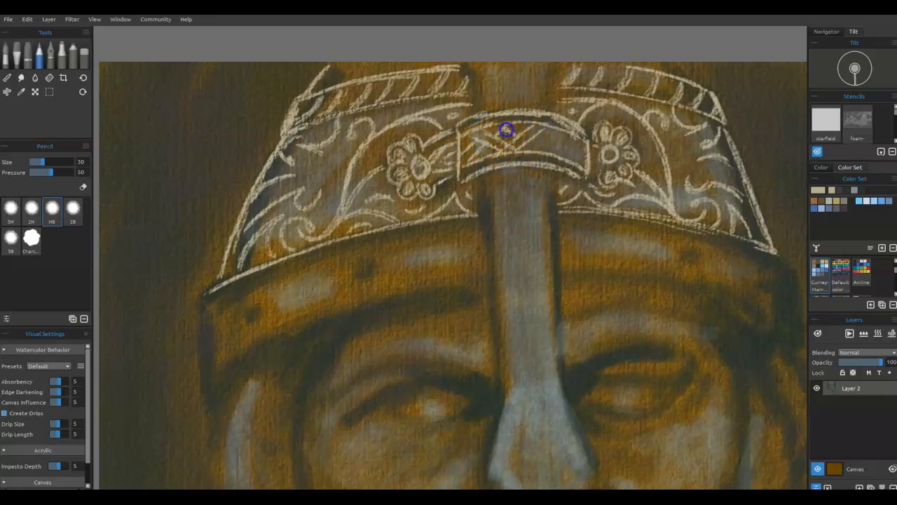
mouse_move(538, 143)
mouse_down()
mouse_move(526, 127)
mouse_move(545, 140)
mouse_move(558, 130)
mouse_up()
mouse_move(559, 131)
mouse_down()
mouse_move(577, 171)
mouse_move(569, 140)
mouse_move(587, 170)
mouse_up()
mouse_move(470, 161)
mouse_down()
mouse_move(485, 140)
mouse_move(464, 146)
mouse_up()
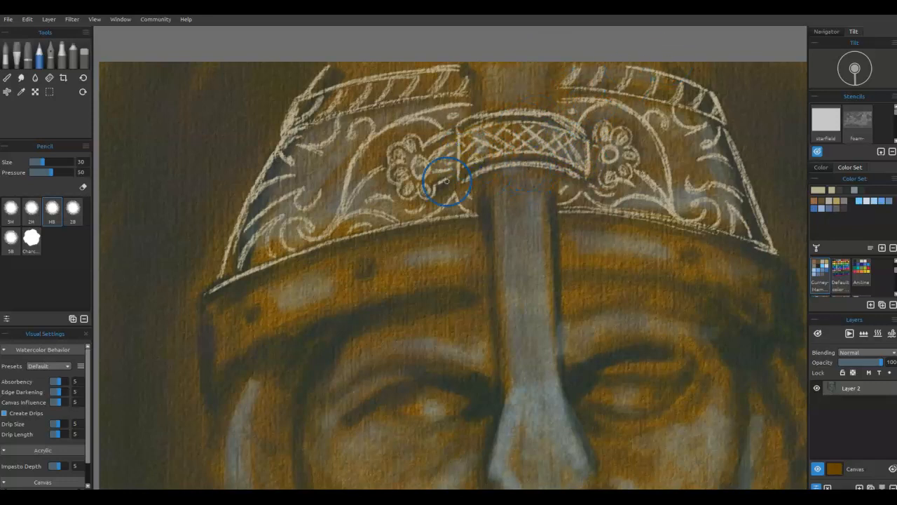
Erase strand crossings in the crossband's lattice with a size 8 eraser for a woven look, and retrace the band's upper edge in pencil.
key(e)
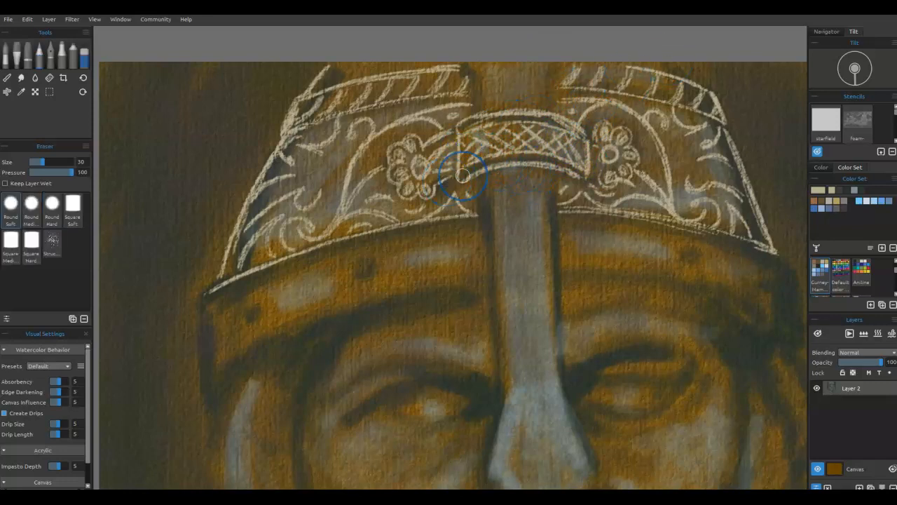
mouse_move(532, 134)
mouse_down()
mouse_move(534, 135)
mouse_move(526, 143)
mouse_move(521, 132)
mouse_move(537, 147)
mouse_move(542, 132)
mouse_move(489, 133)
mouse_move(542, 131)
mouse_move(532, 136)
mouse_move(538, 155)
mouse_move(548, 153)
mouse_move(527, 144)
mouse_move(547, 153)
mouse_move(560, 135)
mouse_move(581, 164)
mouse_move(553, 144)
mouse_move(487, 136)
mouse_up()
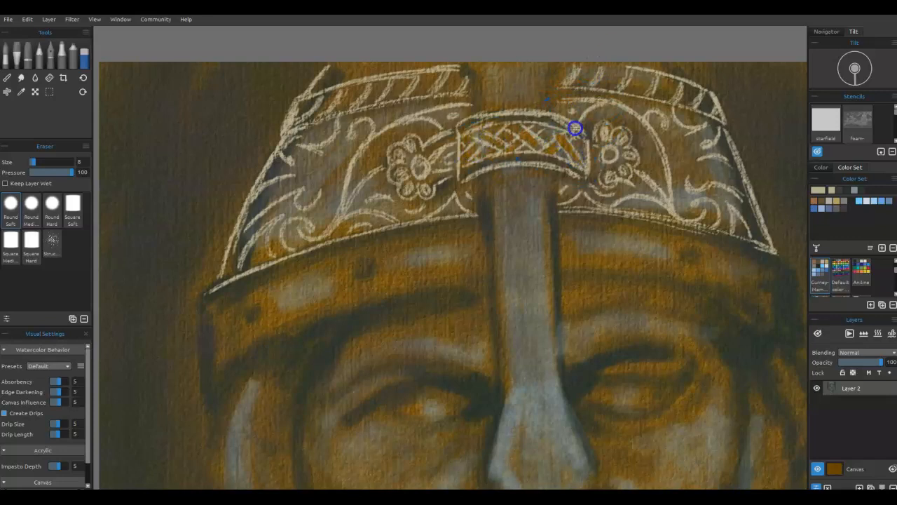
mouse_move(563, 120)
mouse_down()
mouse_move(537, 113)
mouse_move(473, 124)
mouse_move(506, 114)
mouse_move(576, 126)
mouse_up()
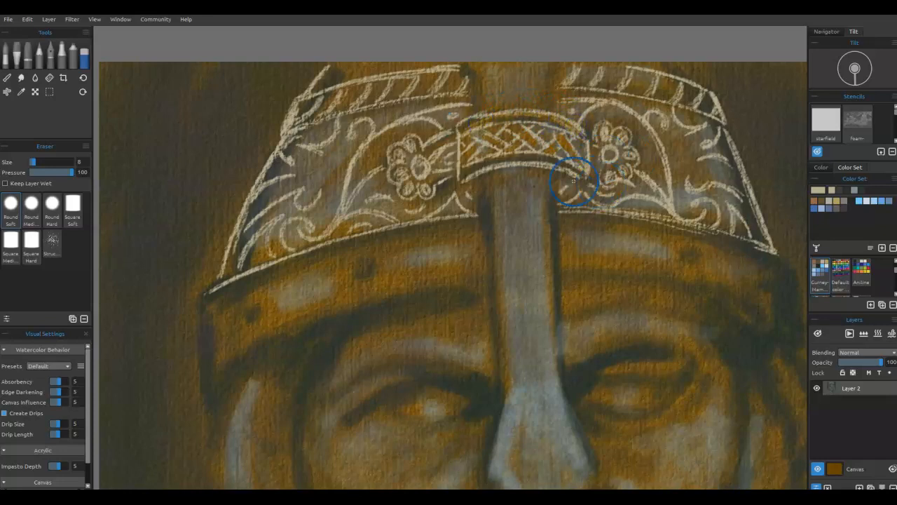
key(p)
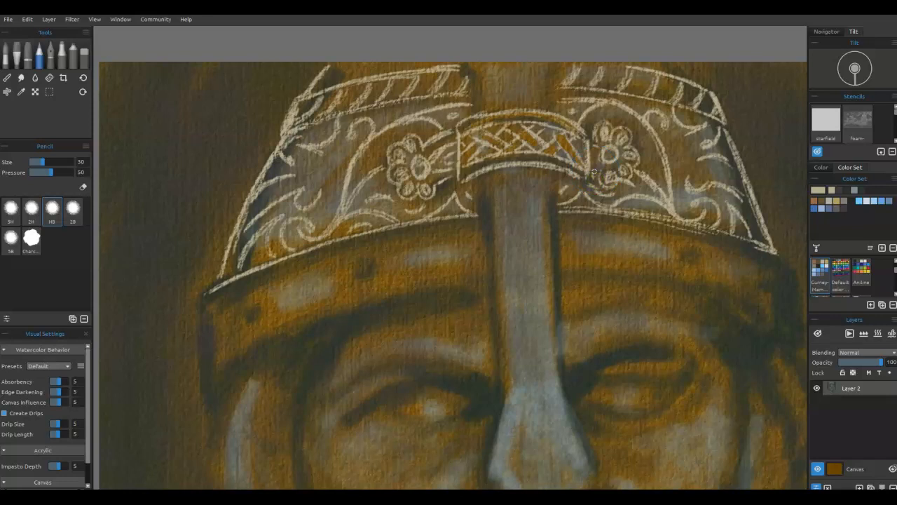
mouse_move(472, 116)
mouse_down()
mouse_move(534, 110)
mouse_move(582, 122)
mouse_up()
Draw straight pencil lines down both sides of the nose guard from the crossband to eye level.
drag(486, 177, 488, 238)
mouse_move(489, 170)
mouse_down()
mouse_move(502, 401)
mouse_move(483, 189)
mouse_up()
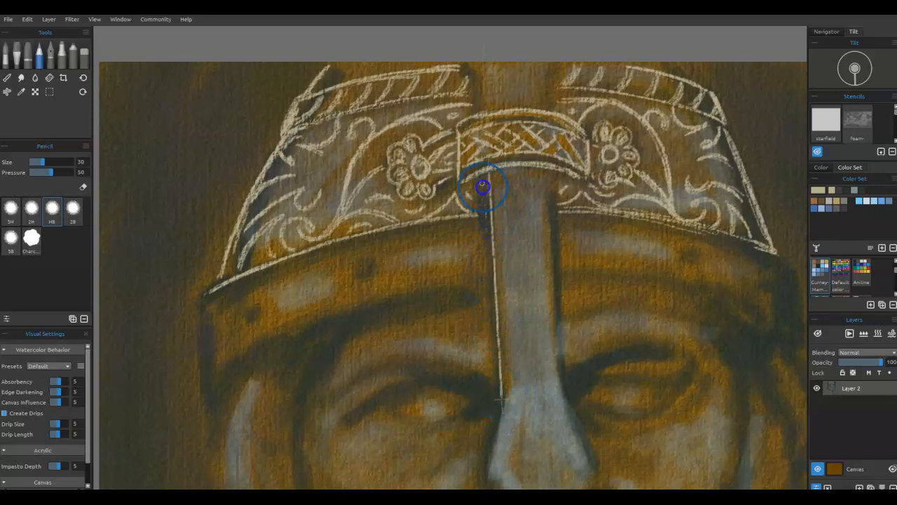
mouse_move(553, 170)
mouse_down()
mouse_move(562, 384)
mouse_move(551, 180)
mouse_move(566, 373)
mouse_up()
mouse_move(554, 175)
mouse_down()
mouse_move(559, 378)
mouse_move(564, 256)
mouse_up()
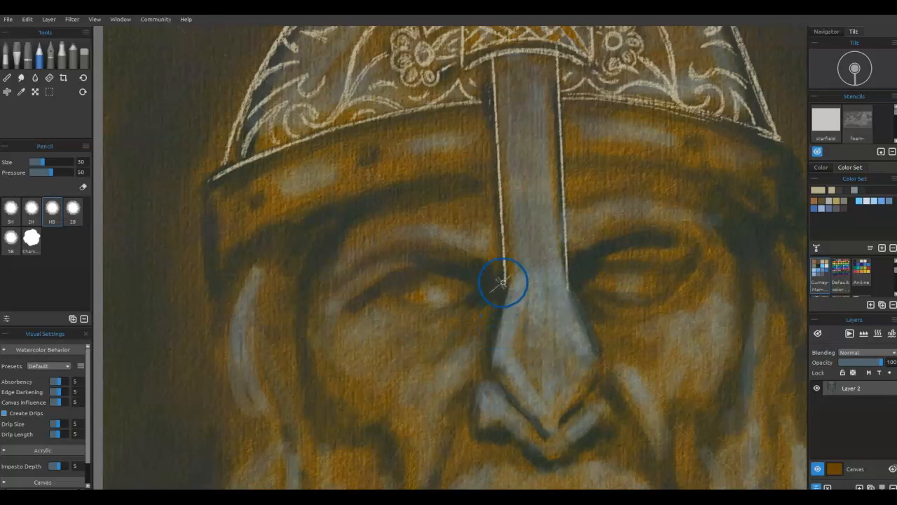
Outline the nose guard's flared lower section and pointed tip with straight lines, and erase stray marks near the guard's upper end.
drag(504, 282, 485, 371)
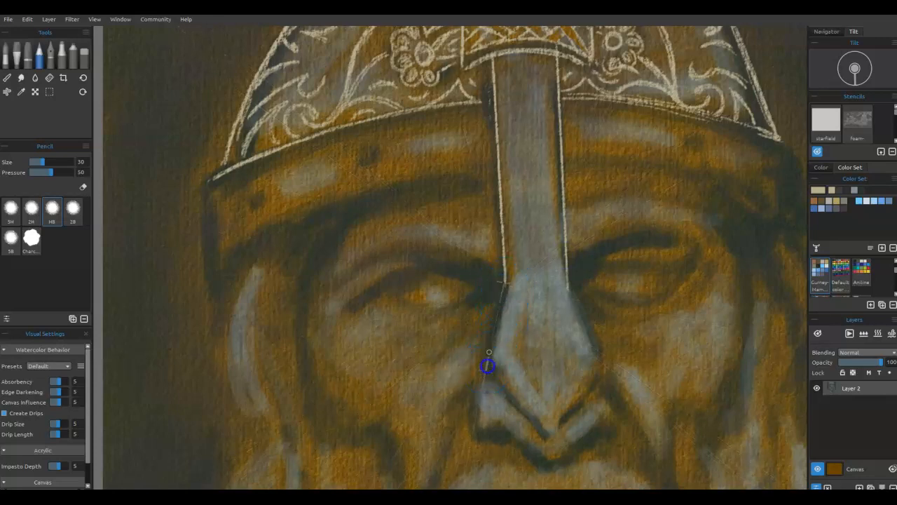
right_click(568, 277)
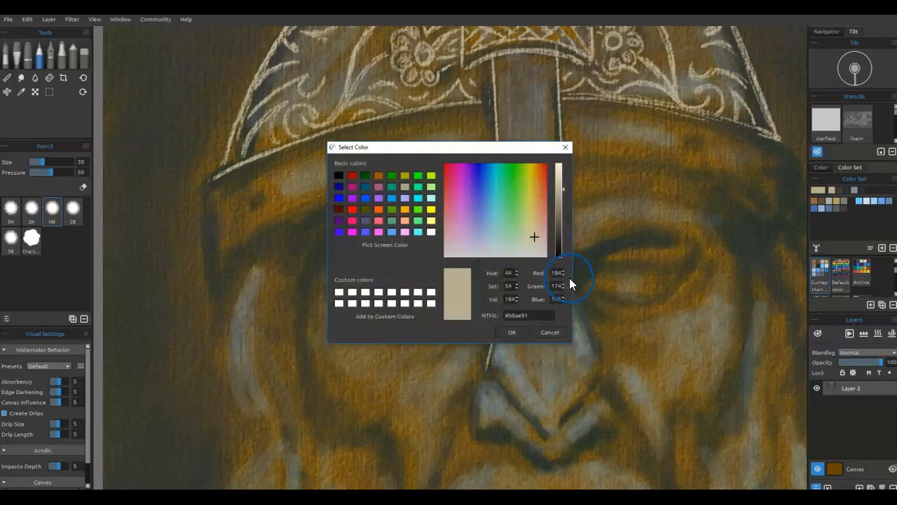
key(Escape)
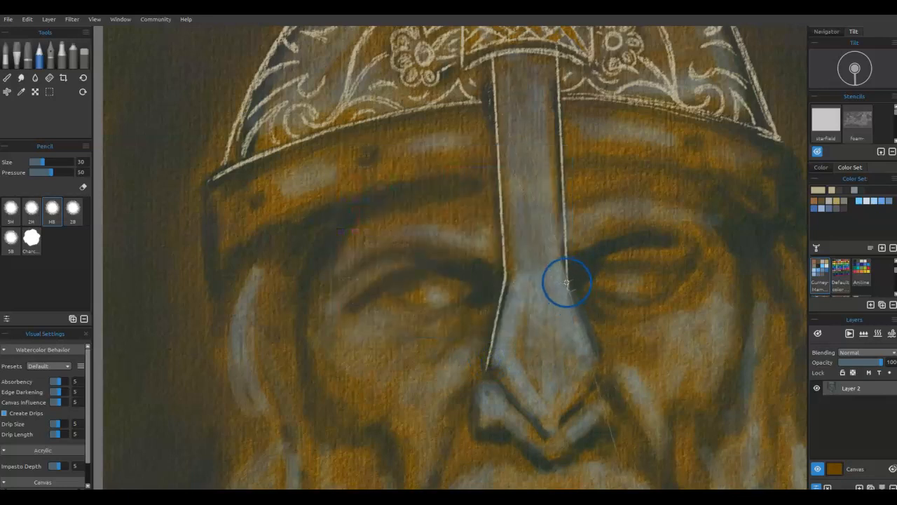
drag(567, 287, 594, 347)
shift+click(569, 287)
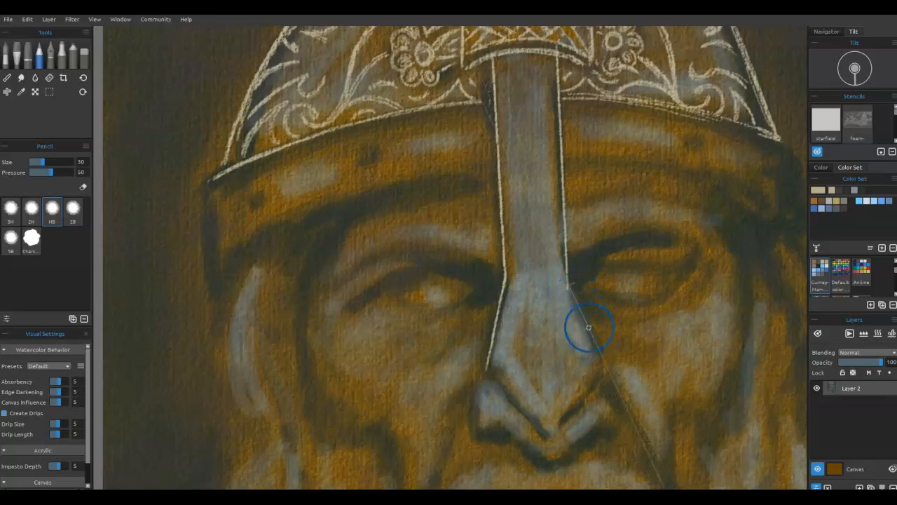
mouse_move(605, 366)
mouse_down()
mouse_move(579, 311)
mouse_move(604, 372)
mouse_up()
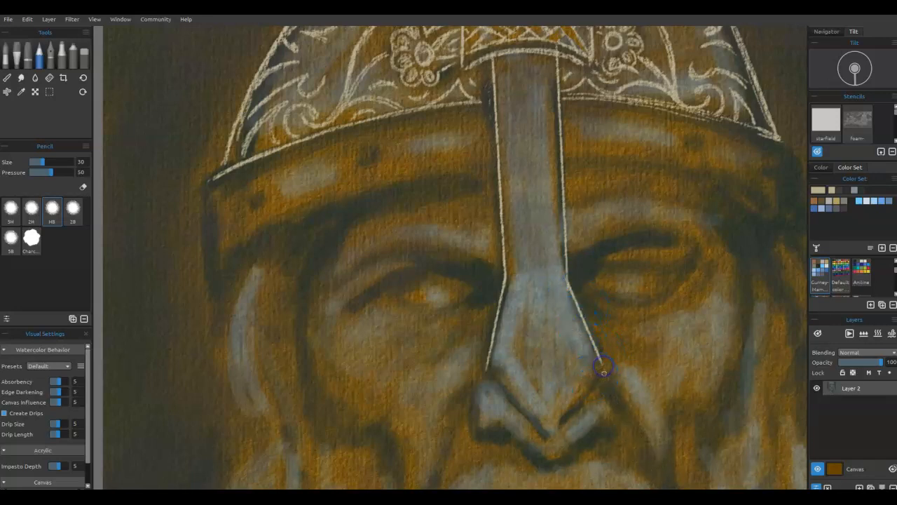
shift+click(551, 449)
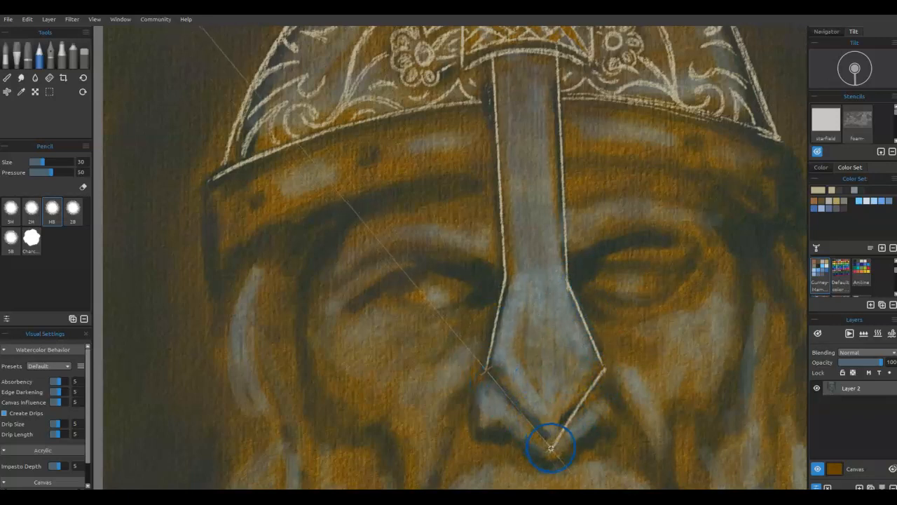
shift+click(550, 443)
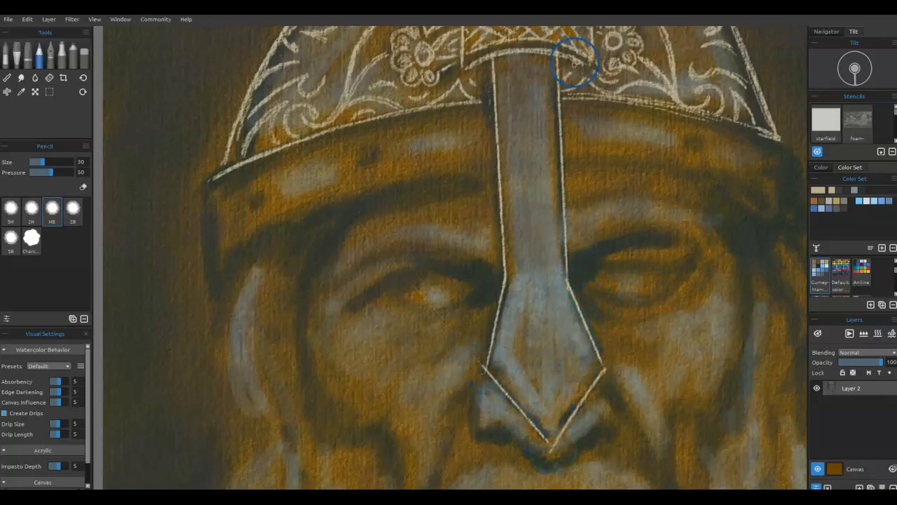
key(e)
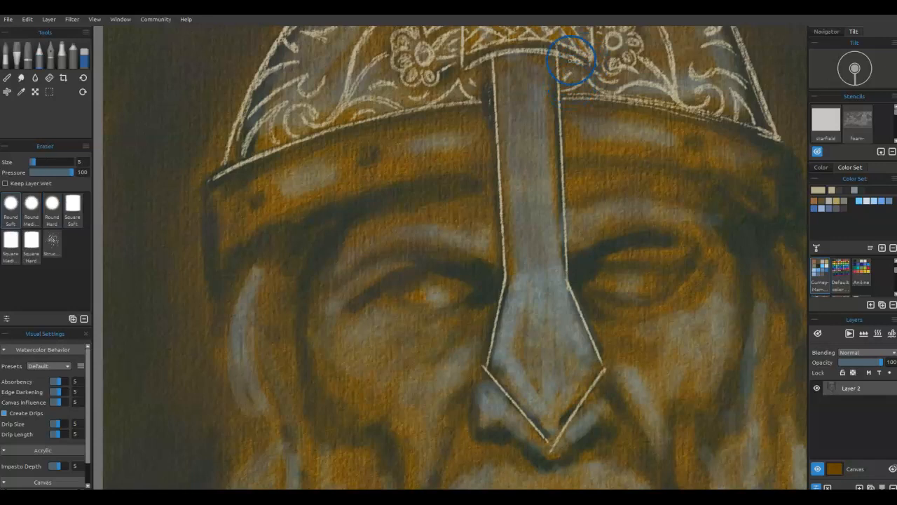
drag(554, 46, 562, 48)
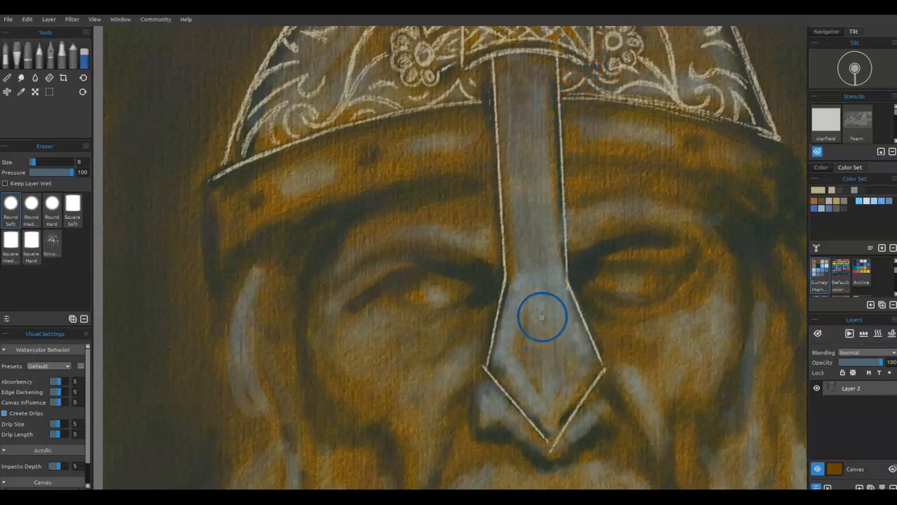
Sketch a tall narrow oval in the middle of the nose guard's flared section with the pencil.
mouse_move(540, 335)
mouse_down()
mouse_move(549, 379)
mouse_move(532, 333)
mouse_move(551, 315)
mouse_move(551, 377)
mouse_up()
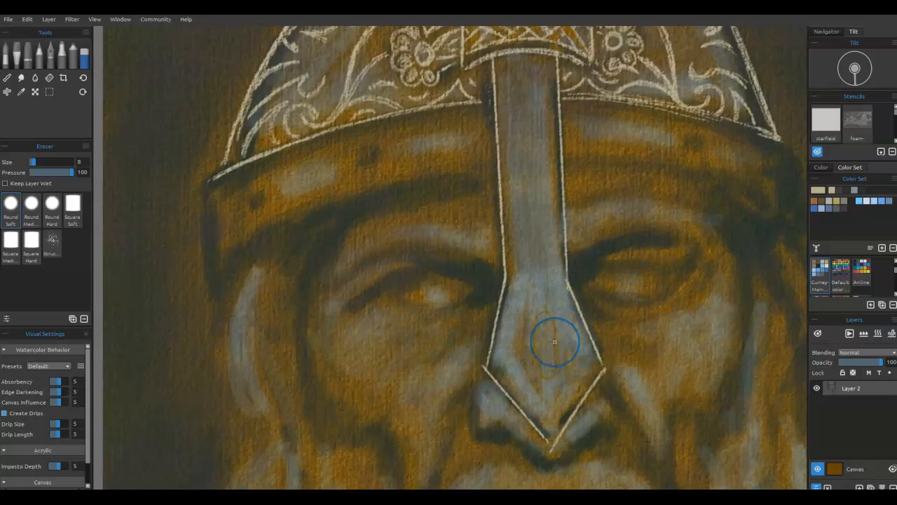
key(p)
mouse_move(539, 323)
mouse_down()
mouse_move(550, 381)
mouse_move(550, 312)
mouse_move(537, 378)
mouse_up()
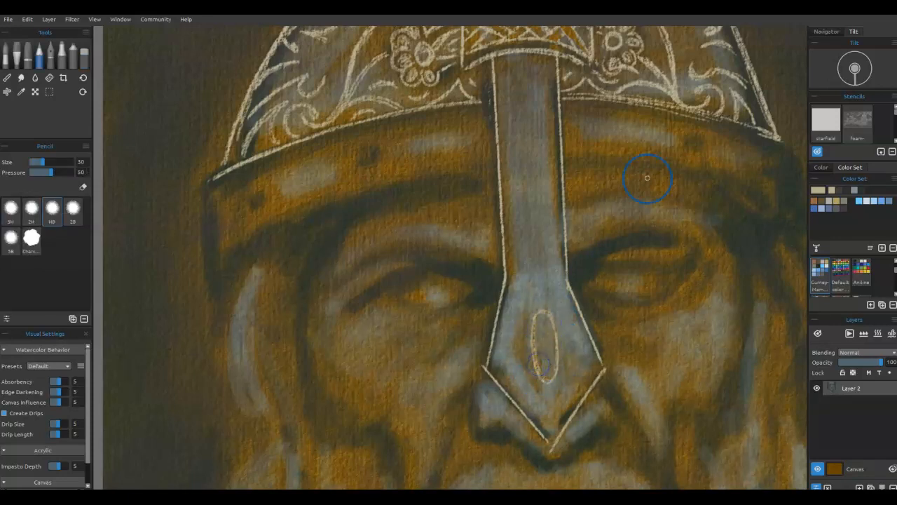
Draw an inner border line parallel to the nose guard's outline, down both sides and around the pointed tip.
mouse_move(575, 394)
mouse_down()
mouse_move(590, 369)
mouse_move(565, 401)
mouse_up()
drag(587, 365, 579, 341)
mouse_move(579, 380)
mouse_down()
mouse_move(584, 343)
mouse_move(556, 257)
mouse_move(553, 141)
mouse_up()
mouse_move(552, 182)
mouse_down()
mouse_move(547, 58)
mouse_move(507, 96)
mouse_move(504, 60)
mouse_move(516, 288)
mouse_move(518, 280)
mouse_move(501, 354)
mouse_move(505, 379)
mouse_move(547, 423)
mouse_up()
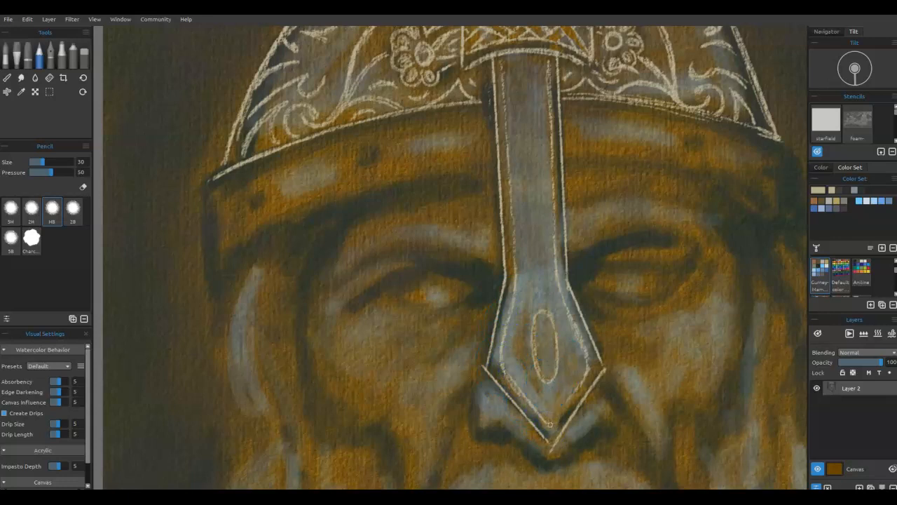
Reinforce the outer outline of the nose guard's flared section and tip with additional pencil strokes.
drag(490, 349, 496, 329)
drag(603, 368, 588, 332)
drag(568, 287, 577, 327)
drag(588, 387, 562, 432)
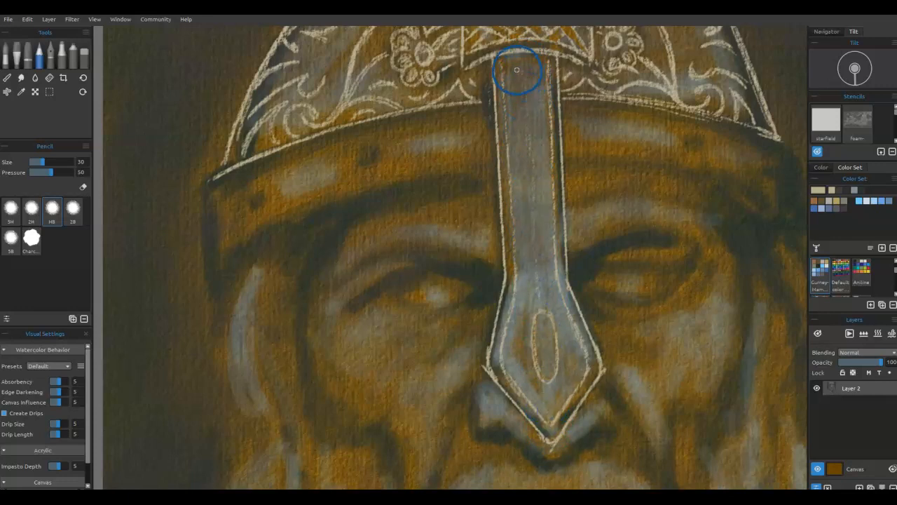
Sketch a column of four oval motifs with curled inner strokes down the nose guard's shaft.
drag(512, 80, 514, 103)
drag(516, 82, 524, 105)
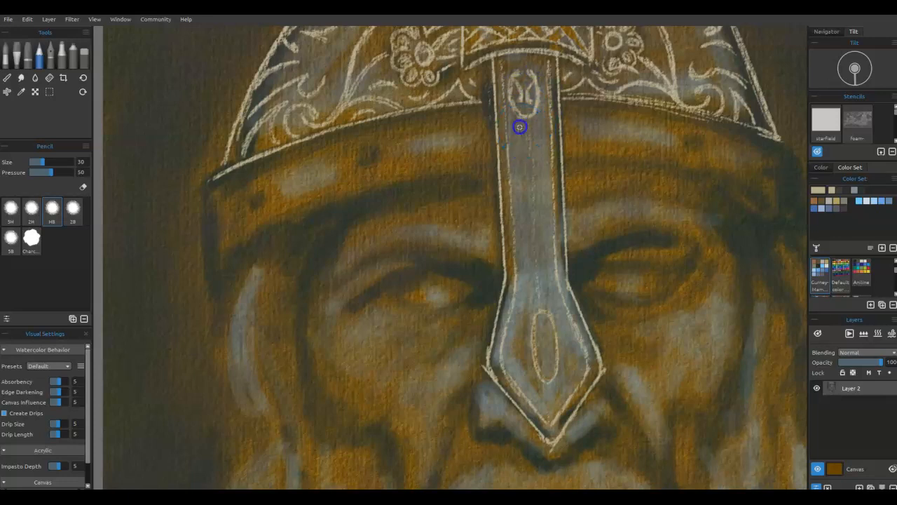
mouse_move(515, 136)
mouse_down()
mouse_move(519, 165)
mouse_move(516, 140)
mouse_move(521, 163)
mouse_move(544, 150)
mouse_up()
mouse_move(534, 154)
mouse_down()
mouse_move(582, 98)
mouse_move(564, 208)
mouse_move(539, 180)
mouse_move(545, 223)
mouse_up()
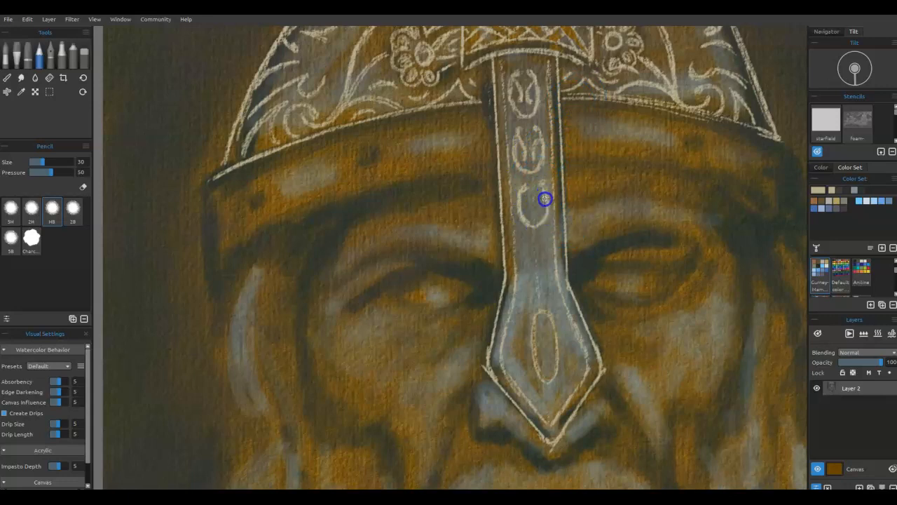
drag(525, 198, 531, 213)
mouse_move(547, 244)
mouse_down()
mouse_move(544, 277)
mouse_move(528, 277)
mouse_up()
mouse_move(531, 287)
mouse_down()
mouse_move(551, 255)
mouse_move(552, 279)
mouse_up()
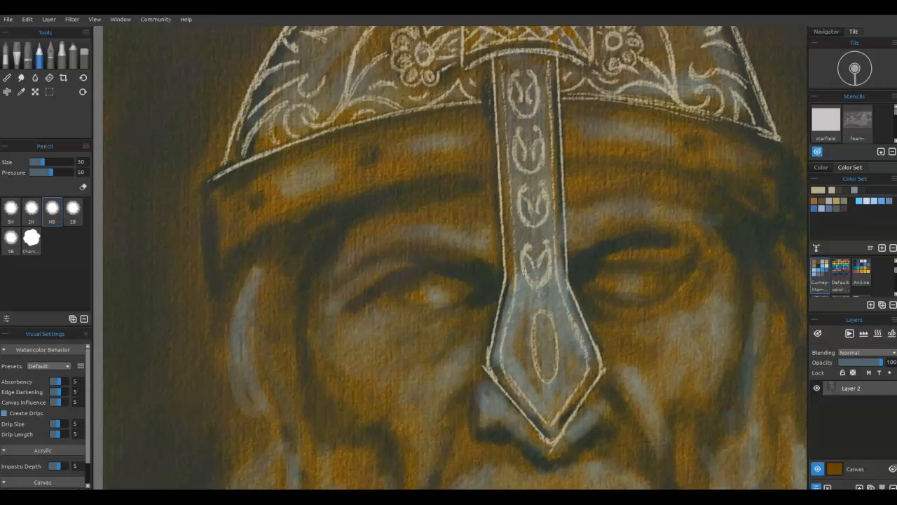
Rework the oval in the nose guard's flared section into an intertwined S-shaped scroll with curling ends.
drag(543, 350, 544, 348)
drag(546, 350, 538, 316)
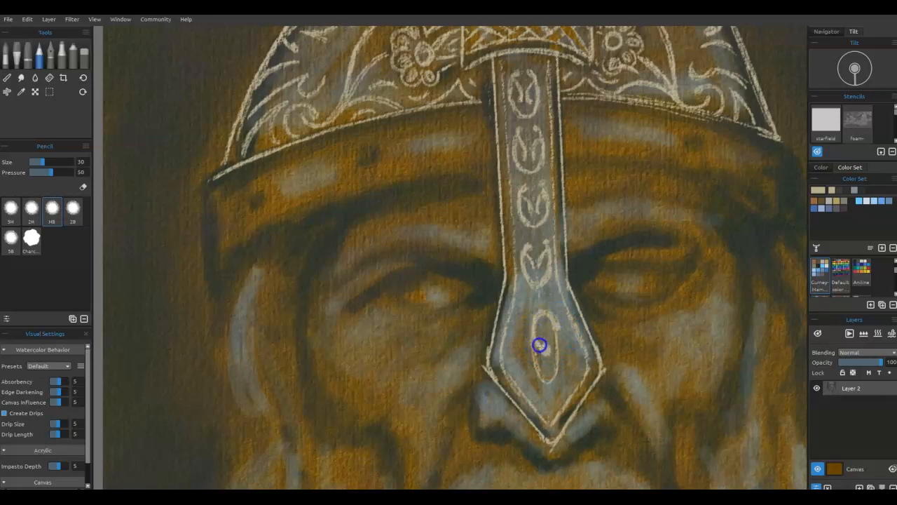
mouse_move(564, 363)
mouse_down()
mouse_move(561, 391)
mouse_move(549, 393)
mouse_move(558, 392)
mouse_move(536, 378)
mouse_move(565, 374)
mouse_up()
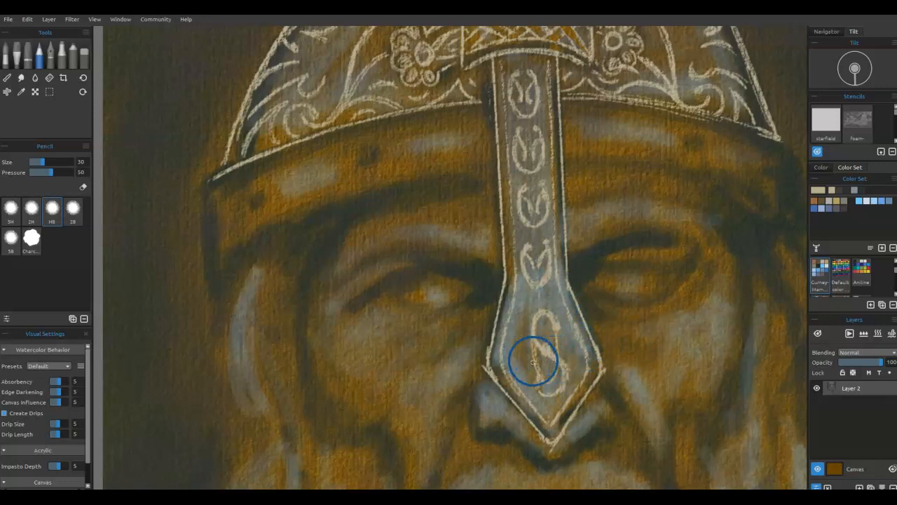
drag(557, 330, 546, 354)
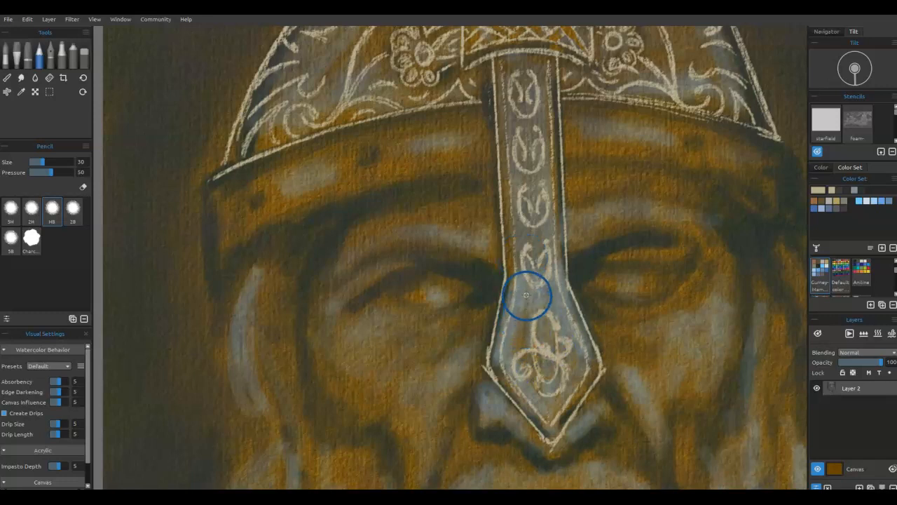
Fill the nose guard's flared section with curled leaf strokes beside the scroll and small dots near the sides and tip.
drag(519, 332, 517, 347)
drag(524, 315, 516, 335)
drag(526, 298, 519, 337)
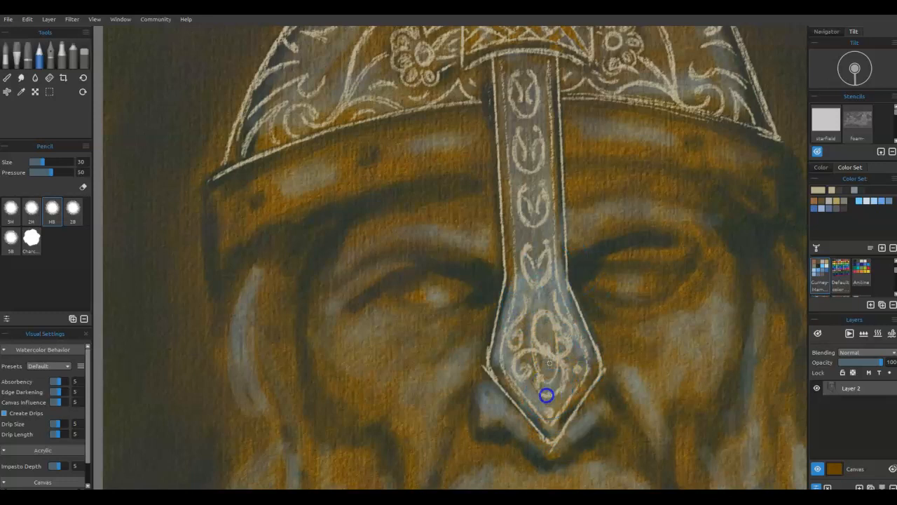
mouse_move(536, 343)
mouse_down()
mouse_move(544, 316)
mouse_move(555, 323)
mouse_move(556, 361)
mouse_up()
Place a small dot above, below and between the oval motifs along the nose guard's shaft.
click(542, 297)
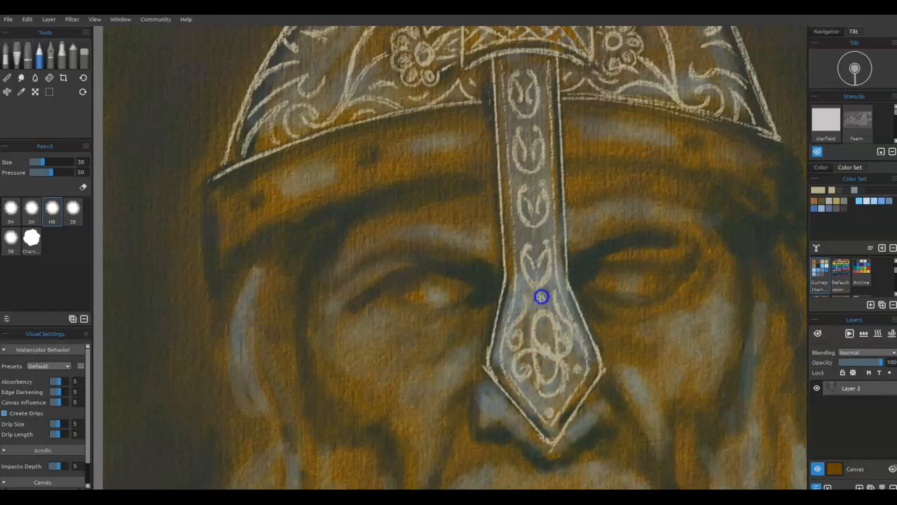
click(537, 238)
click(534, 181)
click(527, 123)
click(527, 61)
Add short slanted tick marks at intervals inside both borders of the nose guard, down its shaft and flared section.
mouse_move(549, 62)
mouse_down()
mouse_move(548, 76)
mouse_move(548, 65)
mouse_move(501, 94)
mouse_up()
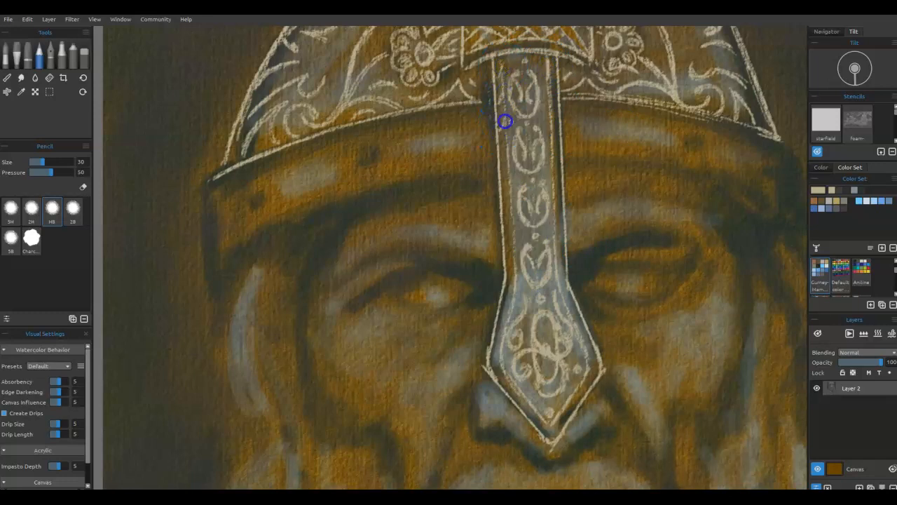
drag(512, 228, 507, 271)
mouse_move(551, 65)
mouse_down()
mouse_move(559, 100)
mouse_move(550, 85)
mouse_move(554, 143)
mouse_up()
drag(560, 180, 555, 170)
drag(566, 213, 560, 208)
drag(560, 239, 554, 234)
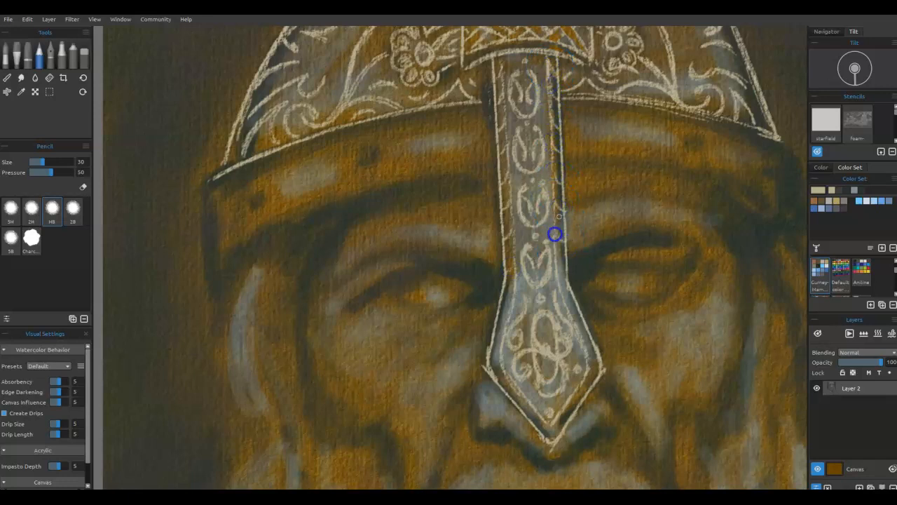
drag(564, 274, 561, 268)
drag(573, 302, 579, 330)
drag(601, 365, 598, 359)
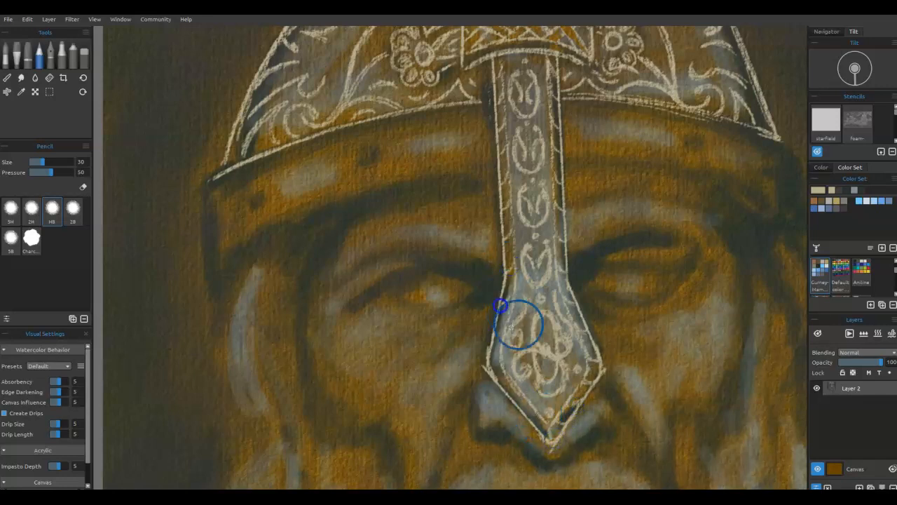
mouse_move(503, 330)
mouse_down()
mouse_move(495, 335)
mouse_move(504, 390)
mouse_up()
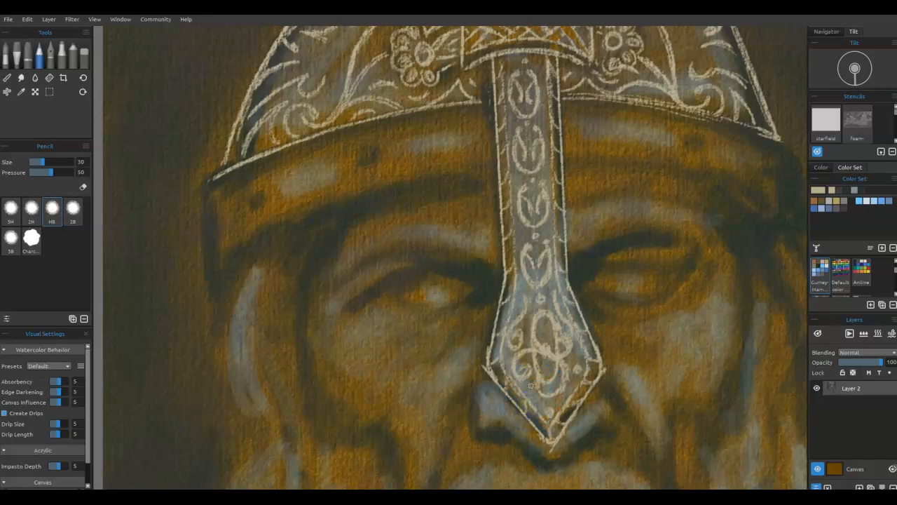
Draw the flaring crest above the braided plate with curved inner lines, and extend the helmet's outline at its upper side edges.
drag(584, 123, 581, 315)
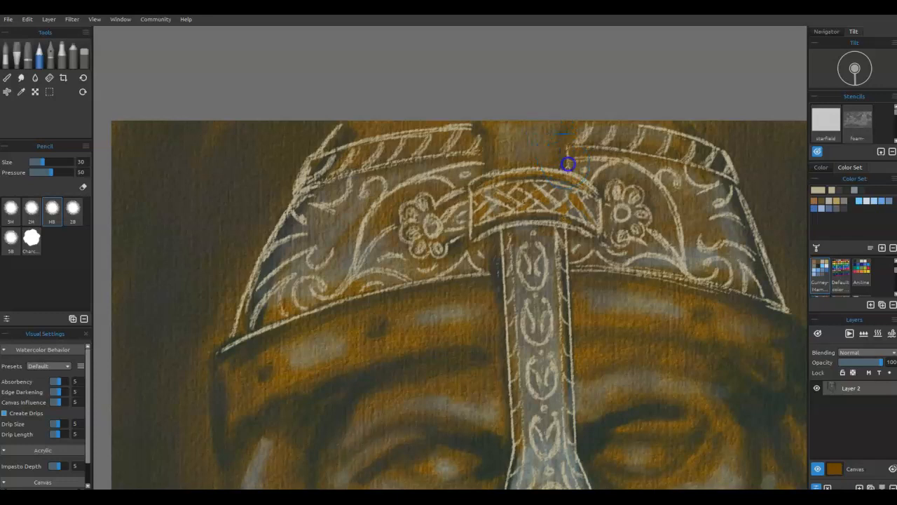
drag(565, 155, 579, 124)
drag(494, 168, 483, 124)
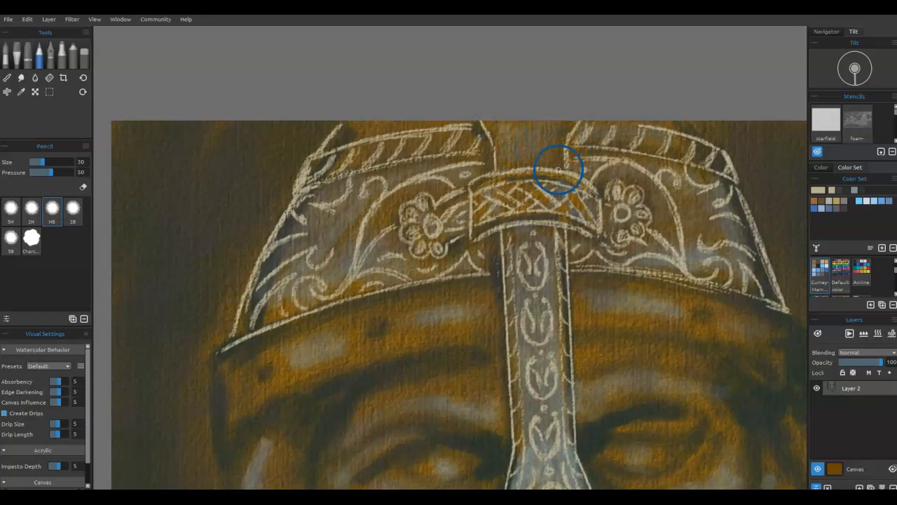
drag(555, 169, 563, 121)
drag(508, 167, 496, 122)
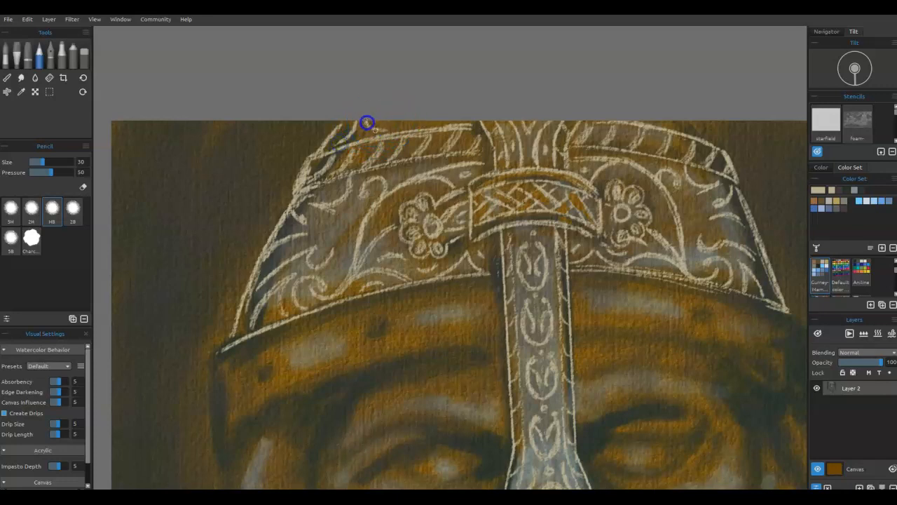
mouse_move(723, 148)
mouse_down()
mouse_move(708, 116)
mouse_move(745, 188)
mouse_up()
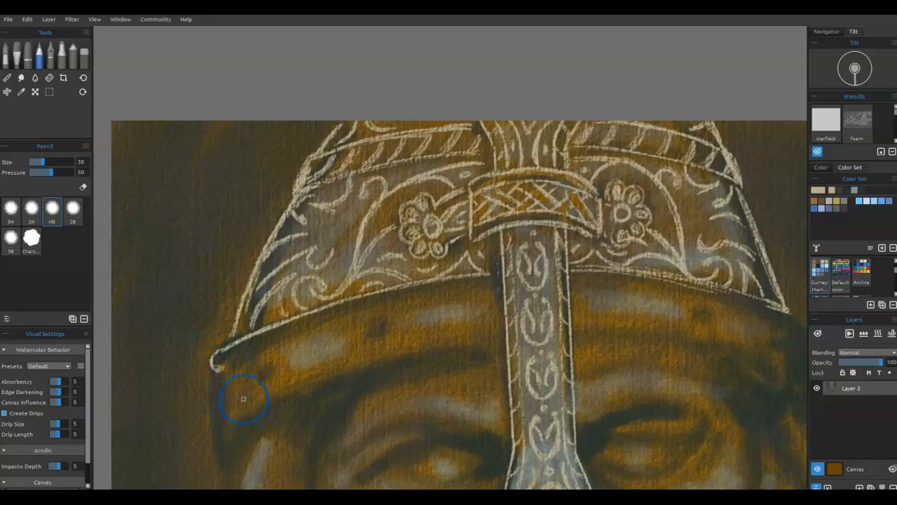
Outline the brow band's left half with thick double-lined upper and lower rims, rounded ends and a vertical side edge.
drag(243, 399, 296, 291)
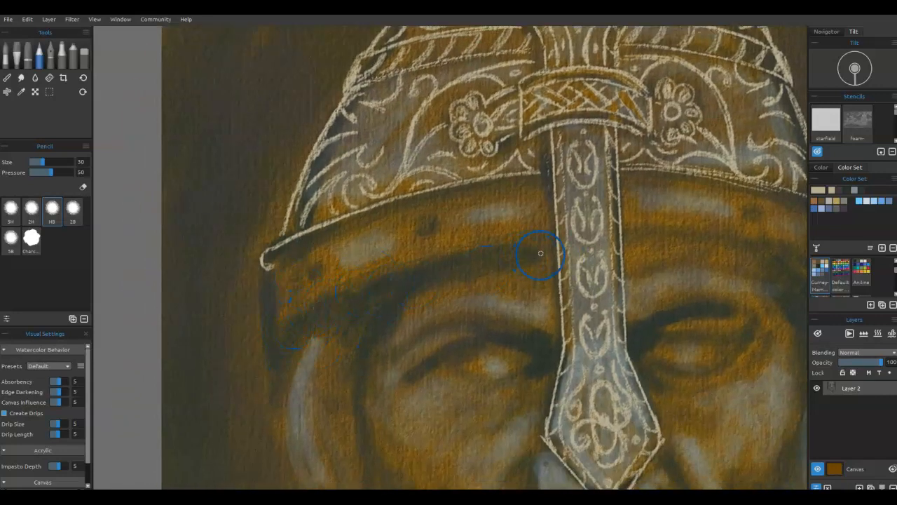
mouse_move(520, 242)
mouse_down()
mouse_move(357, 291)
mouse_move(462, 253)
mouse_move(382, 277)
mouse_move(281, 331)
mouse_up()
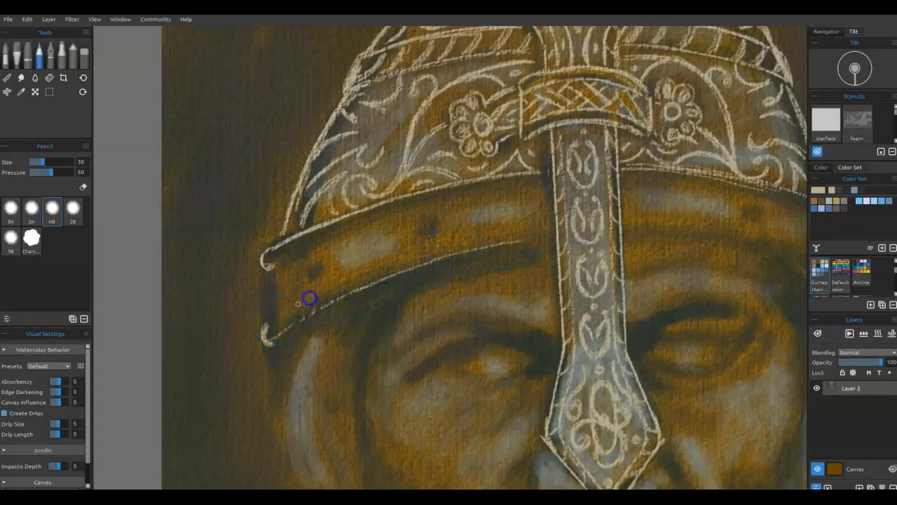
mouse_move(266, 330)
mouse_down()
mouse_move(432, 249)
mouse_move(547, 223)
mouse_move(523, 242)
mouse_move(552, 239)
mouse_move(407, 269)
mouse_move(276, 340)
mouse_up()
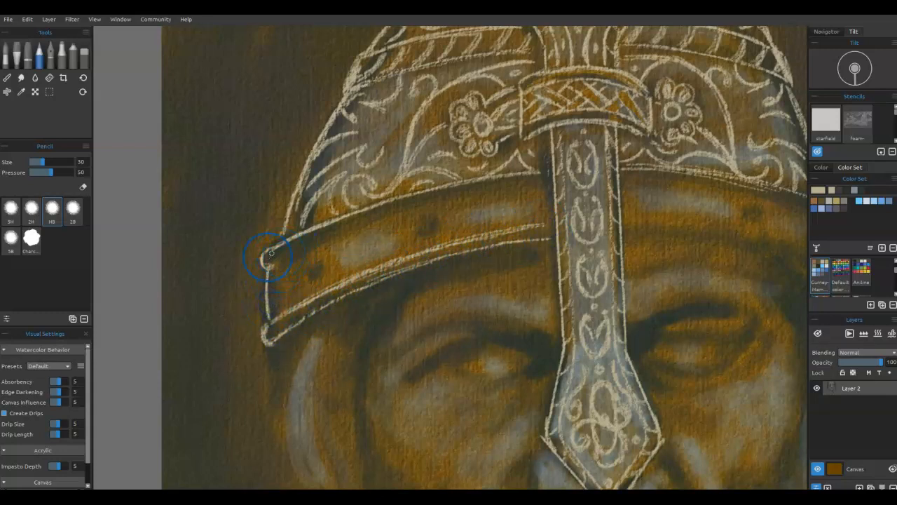
mouse_move(270, 248)
mouse_down()
mouse_move(469, 178)
mouse_move(545, 175)
mouse_move(363, 213)
mouse_move(273, 249)
mouse_move(267, 264)
mouse_move(365, 213)
mouse_move(325, 233)
mouse_move(449, 190)
mouse_move(410, 201)
mouse_move(542, 173)
mouse_move(396, 200)
mouse_move(267, 337)
mouse_move(310, 303)
mouse_move(273, 333)
mouse_move(321, 299)
mouse_move(311, 310)
mouse_move(449, 252)
mouse_move(355, 284)
mouse_move(547, 223)
mouse_up()
drag(338, 286, 261, 334)
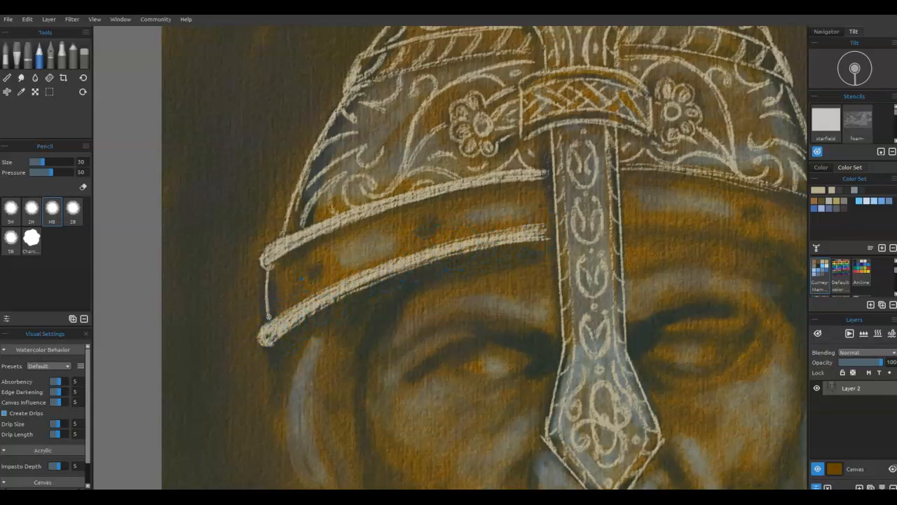
Outline the brow band's right half with matching thick upper and lower rims and a closing side edge.
drag(678, 204, 528, 183)
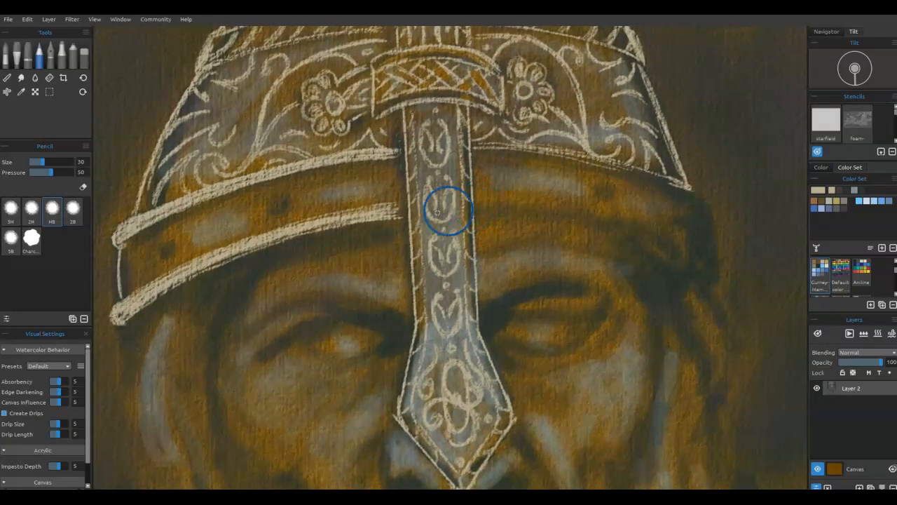
mouse_move(481, 216)
mouse_down()
mouse_move(593, 234)
mouse_move(559, 220)
mouse_move(598, 227)
mouse_move(717, 279)
mouse_up()
mouse_move(474, 203)
mouse_down()
mouse_move(670, 237)
mouse_move(698, 251)
mouse_move(663, 238)
mouse_move(718, 278)
mouse_up()
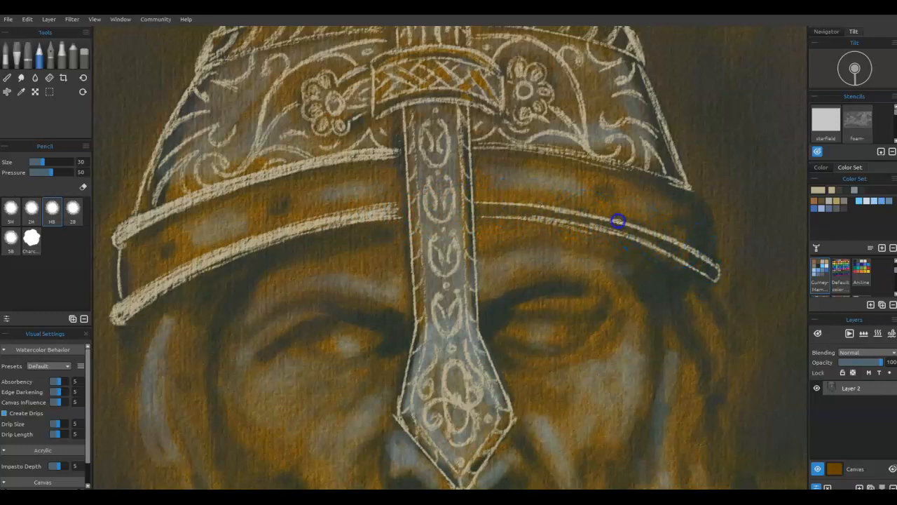
mouse_move(487, 213)
mouse_down()
mouse_move(485, 206)
mouse_move(581, 214)
mouse_move(545, 210)
mouse_move(712, 270)
mouse_move(661, 242)
mouse_up()
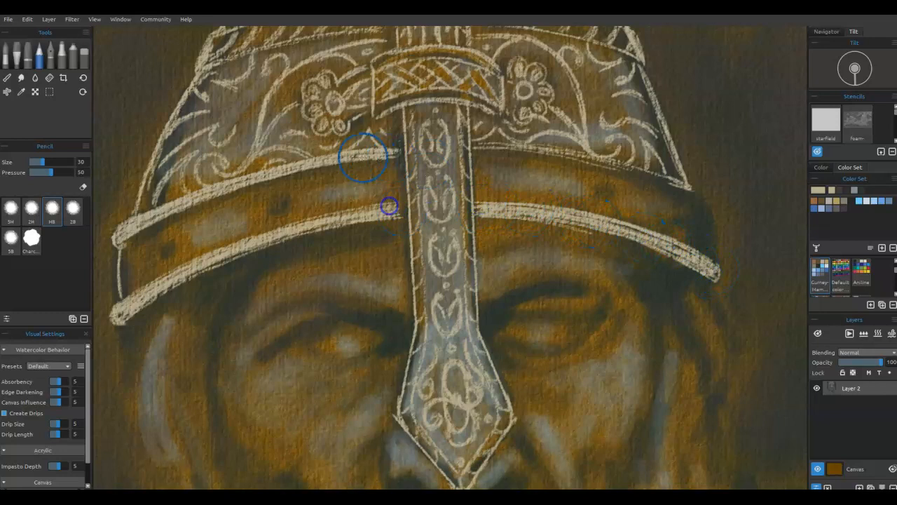
mouse_move(513, 150)
mouse_down()
mouse_move(493, 150)
mouse_move(551, 152)
mouse_move(699, 203)
mouse_move(692, 190)
mouse_move(637, 175)
mouse_move(489, 144)
mouse_move(473, 152)
mouse_move(671, 180)
mouse_up()
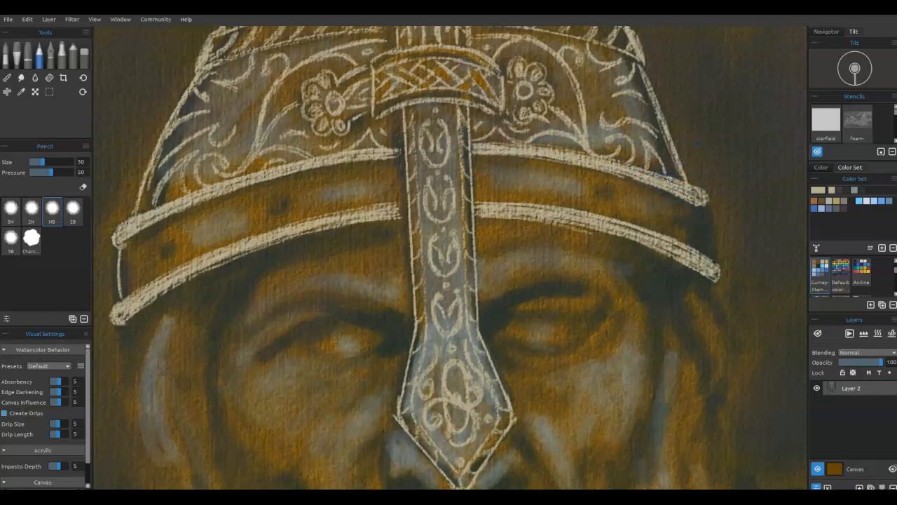
drag(700, 211, 709, 258)
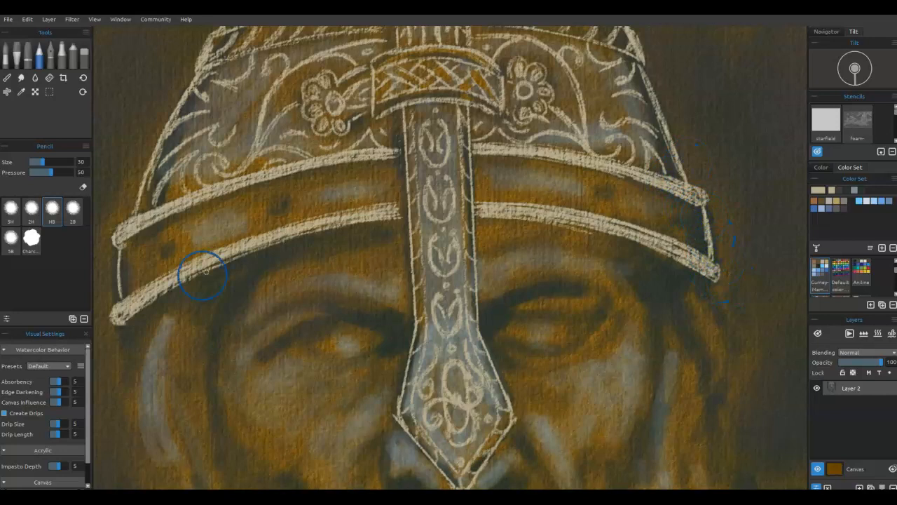
Outline the four rivets on the brow band and hatch the light areas between them on both halves.
mouse_move(159, 256)
mouse_down()
mouse_move(169, 247)
mouse_move(163, 254)
mouse_up()
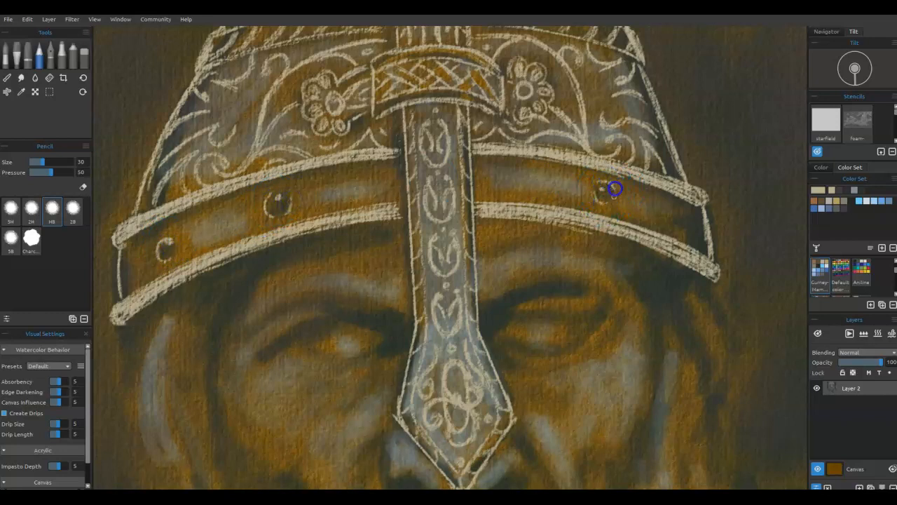
drag(596, 185, 604, 189)
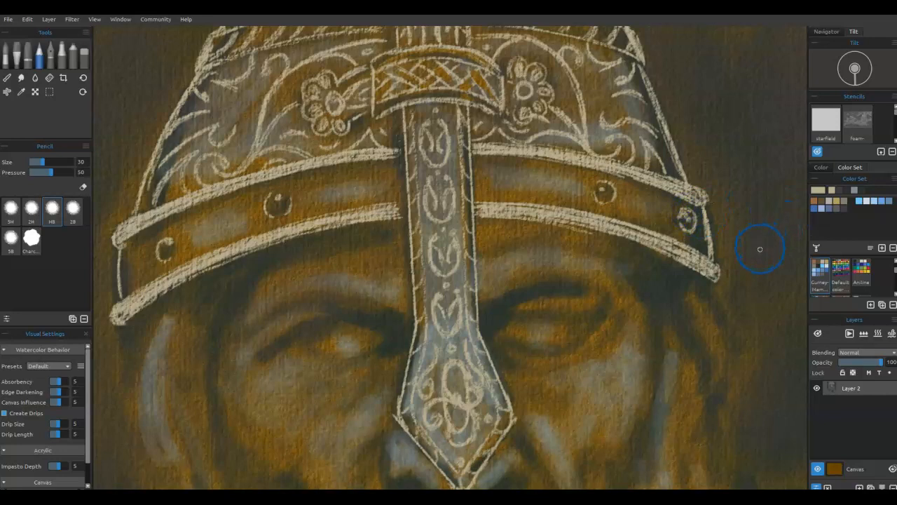
mouse_move(125, 262)
mouse_down()
mouse_move(138, 231)
mouse_move(155, 271)
mouse_up()
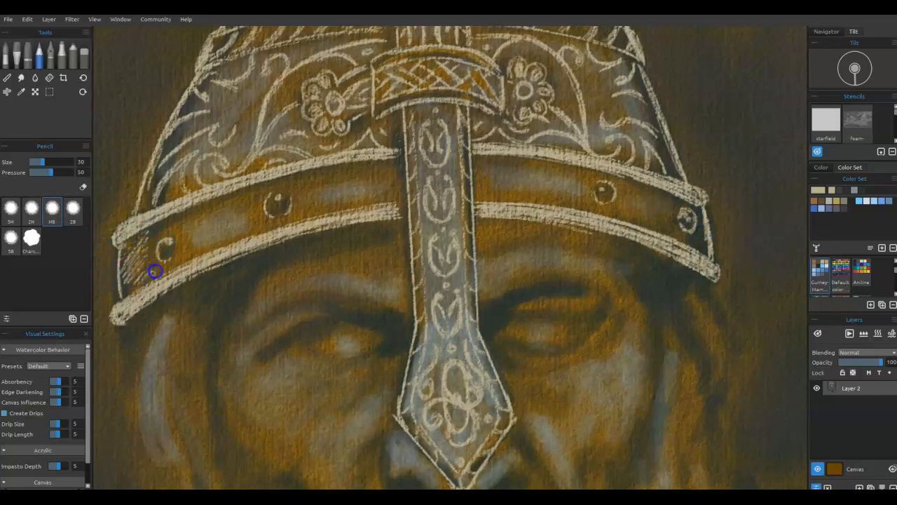
mouse_move(169, 219)
mouse_down()
mouse_move(248, 233)
mouse_move(202, 207)
mouse_move(308, 181)
mouse_move(333, 200)
mouse_move(360, 184)
mouse_move(385, 149)
mouse_up()
mouse_move(500, 162)
mouse_down()
mouse_move(551, 171)
mouse_move(582, 194)
mouse_move(565, 174)
mouse_move(633, 184)
mouse_move(621, 191)
mouse_move(632, 207)
mouse_move(667, 221)
mouse_move(622, 207)
mouse_move(630, 185)
mouse_move(597, 174)
mouse_move(557, 197)
mouse_move(486, 194)
mouse_move(502, 169)
mouse_move(561, 210)
mouse_move(567, 230)
mouse_move(547, 206)
mouse_up()
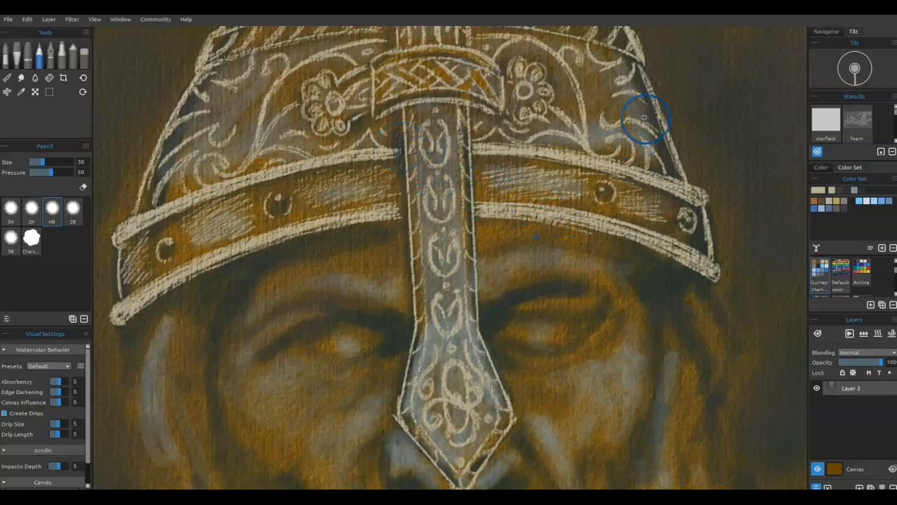
Thicken the brow band's right end and redraw the helmet dome's right edge slightly farther out.
drag(712, 251, 707, 208)
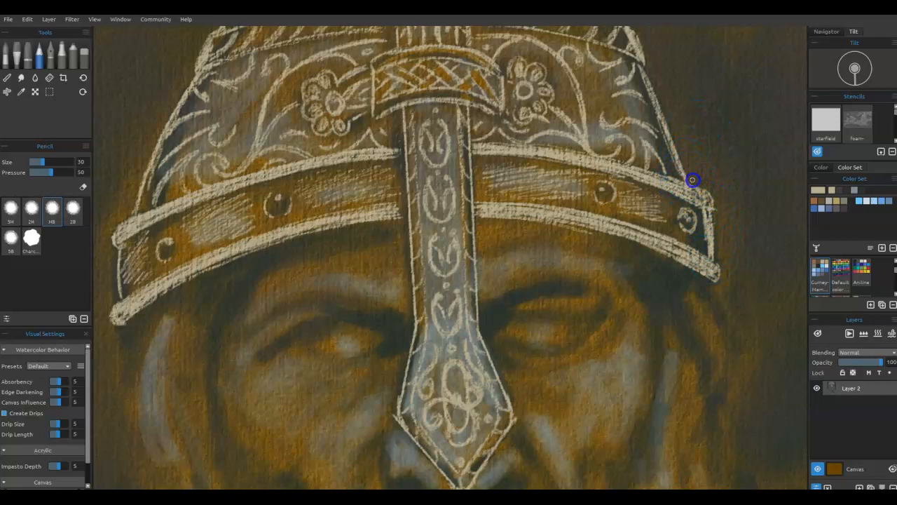
mouse_move(692, 175)
mouse_down()
mouse_move(641, 26)
mouse_move(660, 76)
mouse_up()
mouse_move(663, 151)
mouse_down()
mouse_move(671, 176)
mouse_move(652, 148)
mouse_move(653, 128)
mouse_move(681, 177)
mouse_up()
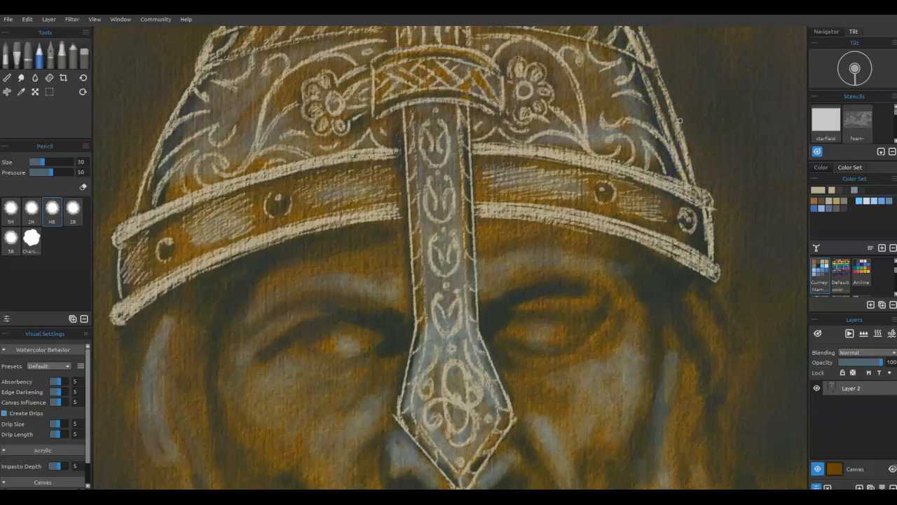
mouse_move(653, 114)
mouse_down()
mouse_move(648, 94)
mouse_move(662, 117)
mouse_move(657, 100)
mouse_up()
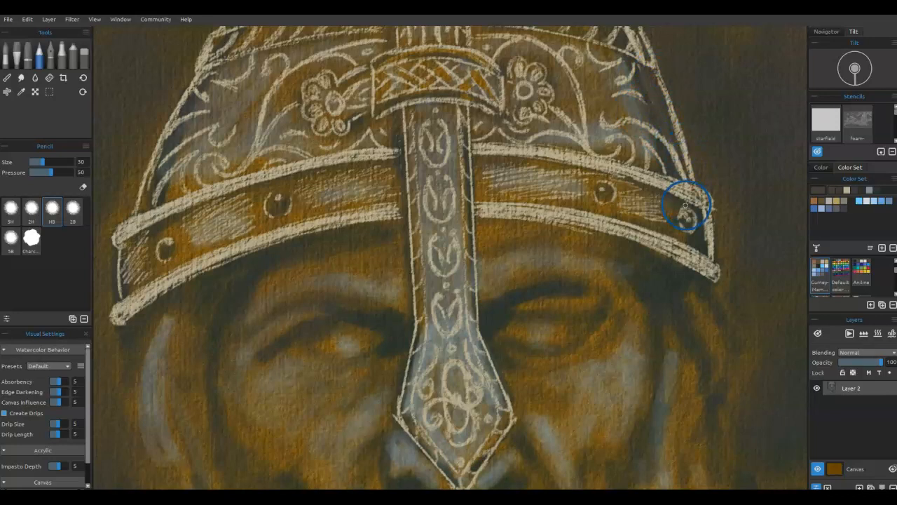
Sample a dark tone from the canvas and shade beside the nose guard and along the underside of the brow band.
alt+click(398, 165)
mouse_move(485, 130)
mouse_down()
mouse_move(489, 116)
mouse_move(476, 125)
mouse_move(481, 144)
mouse_move(472, 140)
mouse_move(476, 187)
mouse_move(471, 131)
mouse_up()
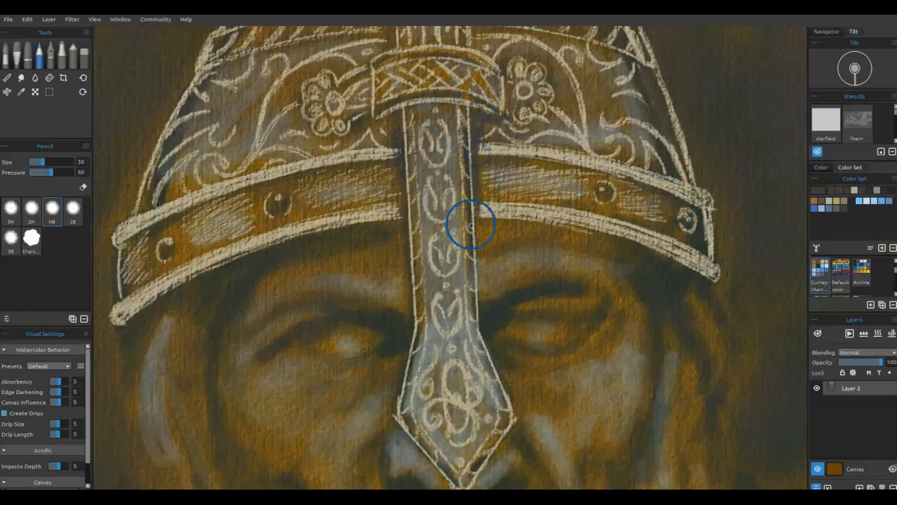
mouse_move(480, 222)
mouse_down()
mouse_move(483, 287)
mouse_move(486, 234)
mouse_up()
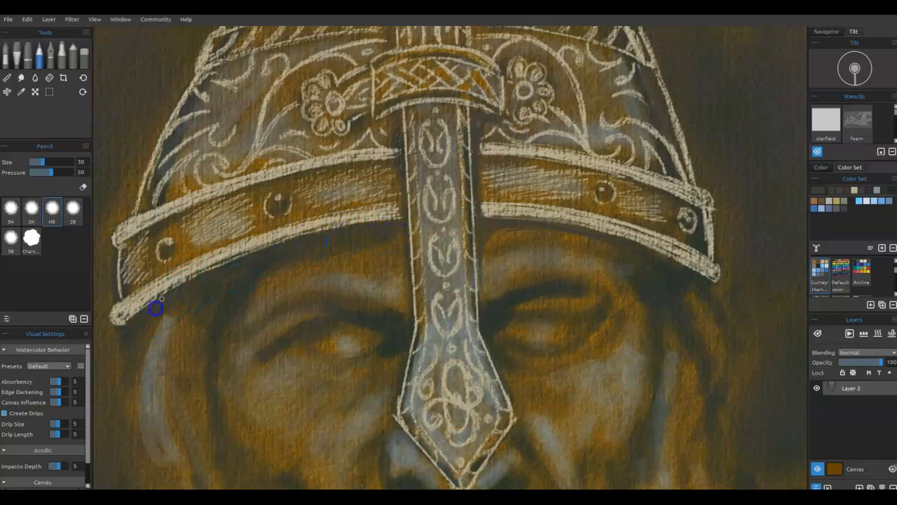
mouse_move(126, 325)
mouse_down()
mouse_move(125, 256)
mouse_move(134, 264)
mouse_move(133, 243)
mouse_move(150, 231)
mouse_move(117, 245)
mouse_move(260, 184)
mouse_move(381, 162)
mouse_move(368, 161)
mouse_move(478, 155)
mouse_move(602, 173)
mouse_move(705, 206)
mouse_up()
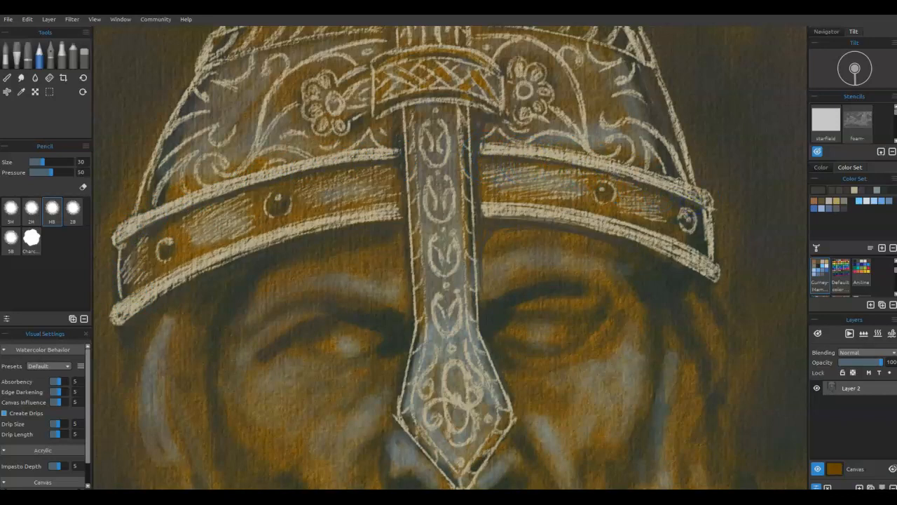
Darken the areas around the crest and braided plate and along the left edge of the nose guard with pencil strokes.
drag(504, 180, 476, 310)
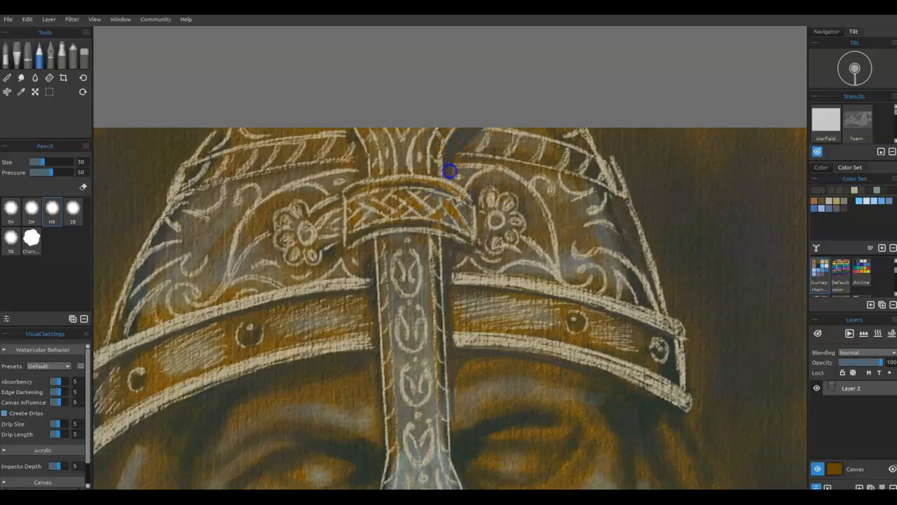
mouse_move(456, 182)
mouse_down()
mouse_move(467, 234)
mouse_move(454, 187)
mouse_move(446, 189)
mouse_move(465, 239)
mouse_move(475, 211)
mouse_up()
mouse_move(353, 242)
mouse_down()
mouse_move(352, 187)
mouse_move(346, 246)
mouse_move(356, 187)
mouse_move(364, 236)
mouse_move(349, 200)
mouse_move(342, 236)
mouse_up()
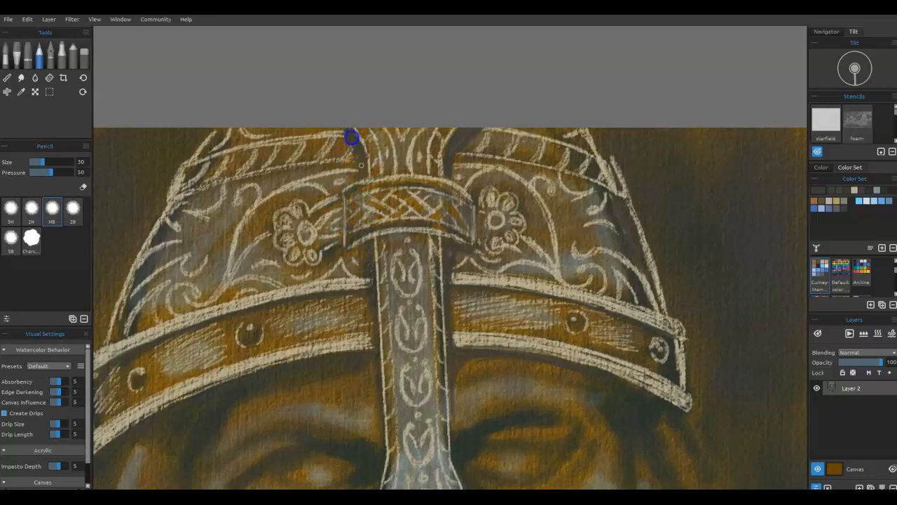
mouse_move(376, 245)
mouse_down()
mouse_move(375, 341)
mouse_move(369, 251)
mouse_move(383, 405)
mouse_up()
Choose the light beige from the colour set and reinforce the upper right edge of the helmet dome.
scroll(397, 336, down, 4)
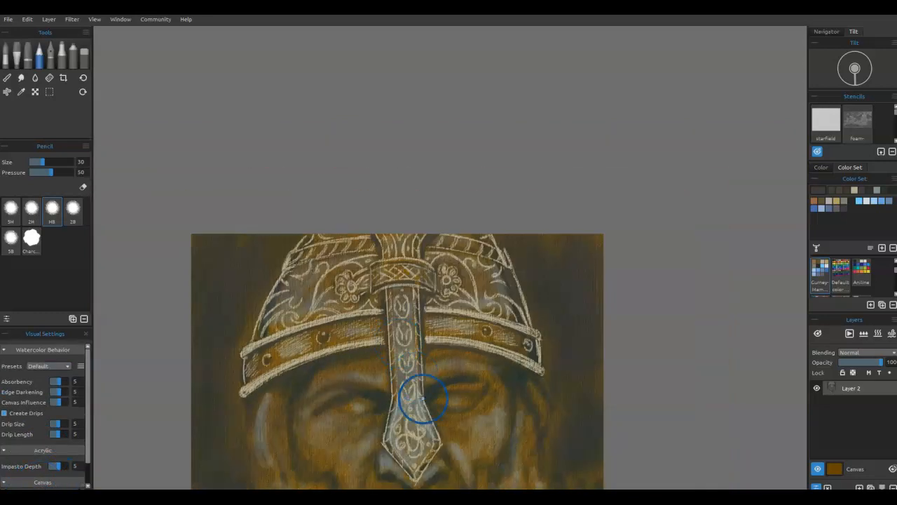
drag(416, 399, 442, 183)
scroll(445, 189, down, 2)
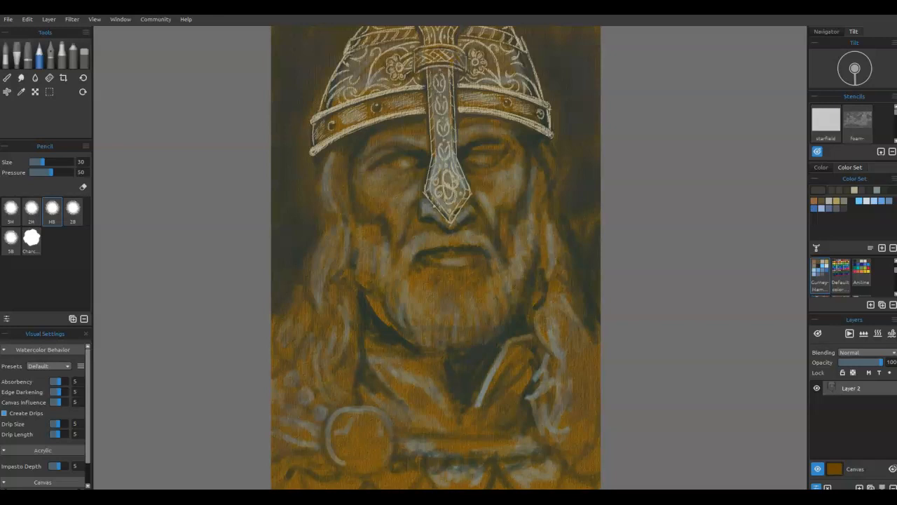
click(854, 190)
drag(514, 25, 544, 95)
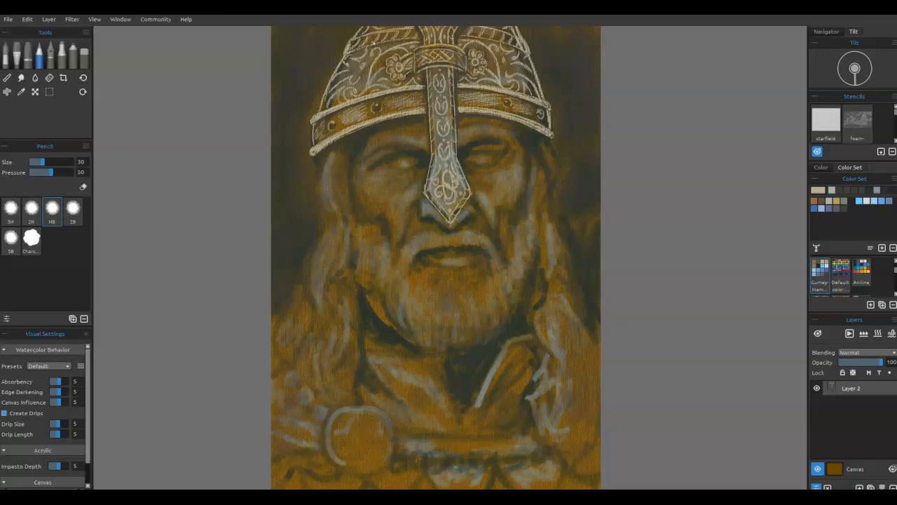
Paint light beige highlights with the Chisel marker at size 35 over the cheeks, eyelids, brows, nose folds and lips.
click(60, 56)
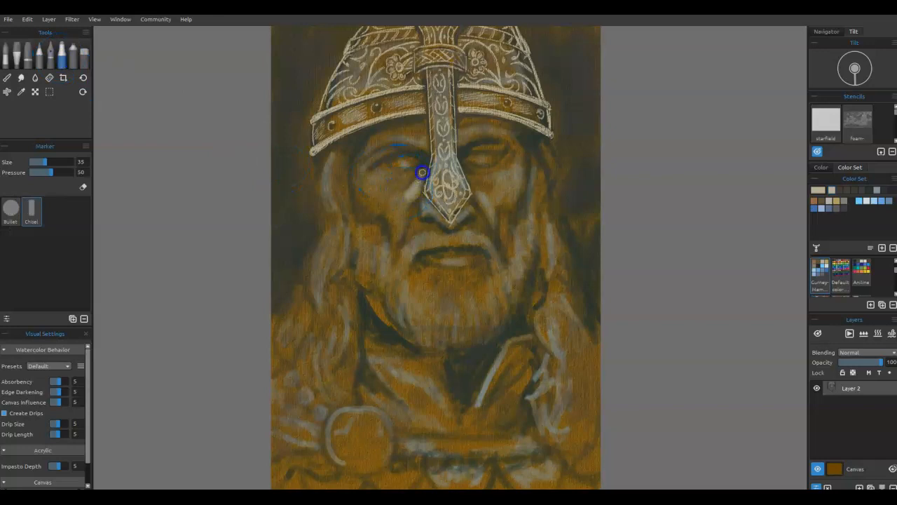
mouse_move(419, 182)
mouse_down()
mouse_move(400, 230)
mouse_move(407, 197)
mouse_move(368, 177)
mouse_move(378, 170)
mouse_move(367, 181)
mouse_move(404, 185)
mouse_up()
drag(411, 232, 422, 225)
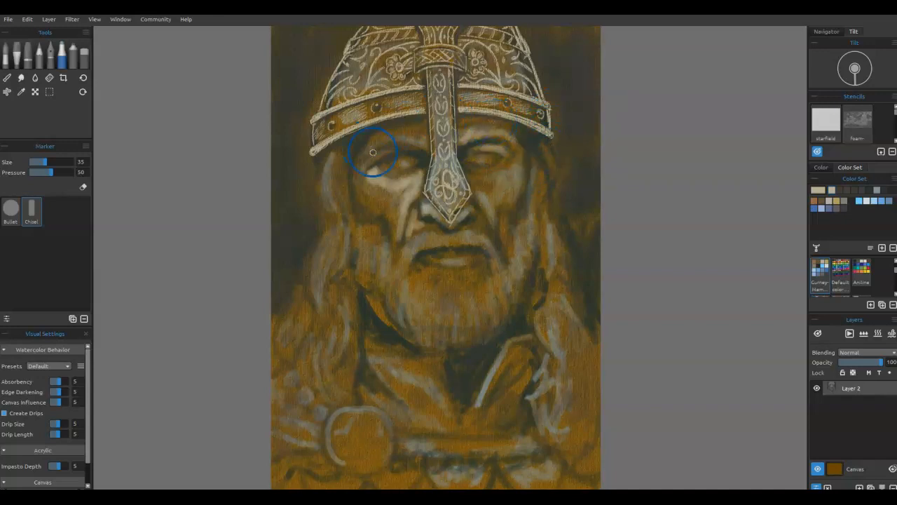
drag(369, 165, 401, 155)
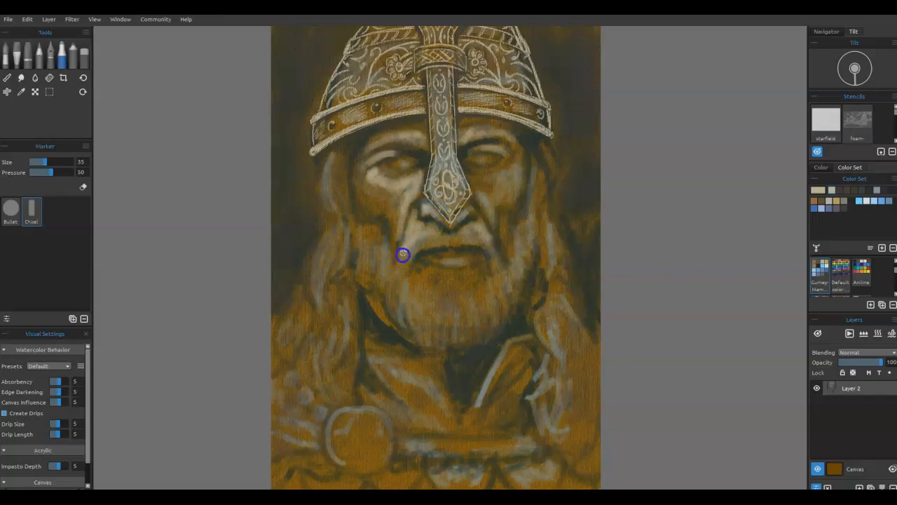
drag(505, 216, 511, 254)
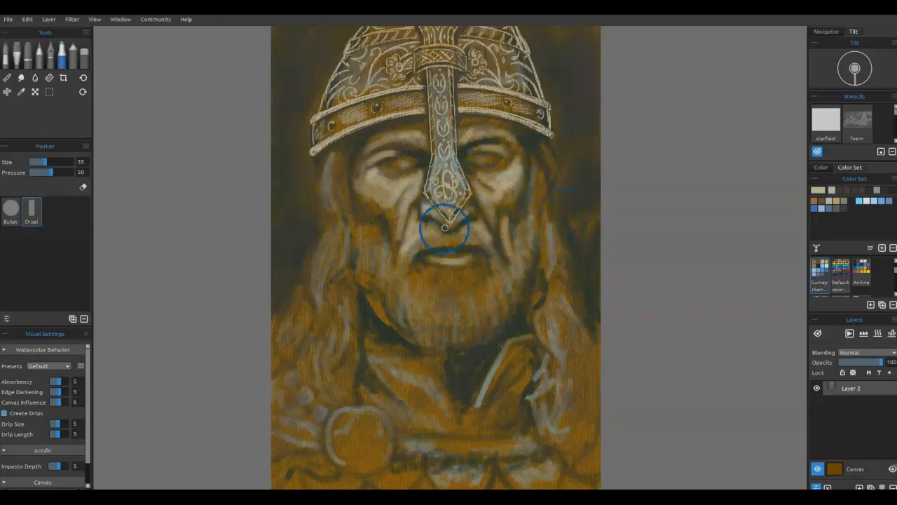
drag(504, 190, 522, 178)
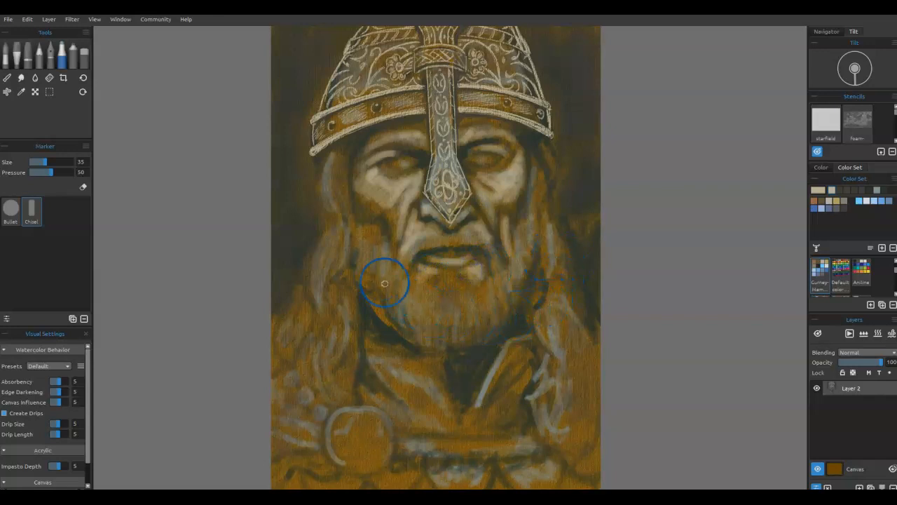
Lighten the beard and chin with beige marker strokes that follow the direction of the hair.
mouse_move(376, 276)
mouse_down()
mouse_move(373, 299)
mouse_move(380, 304)
mouse_move(383, 285)
mouse_move(398, 315)
mouse_move(400, 307)
mouse_move(415, 325)
mouse_move(421, 290)
mouse_move(430, 321)
mouse_move(452, 298)
mouse_up()
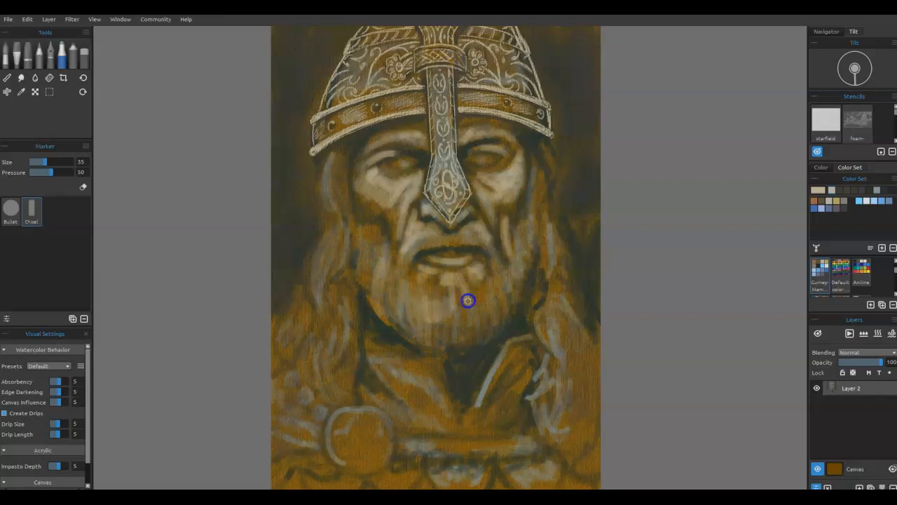
mouse_move(492, 309)
mouse_down()
mouse_move(505, 276)
mouse_move(502, 311)
mouse_move(477, 298)
mouse_move(478, 321)
mouse_up()
mouse_move(509, 294)
mouse_down()
mouse_move(473, 246)
mouse_move(520, 280)
mouse_move(509, 285)
mouse_move(511, 245)
mouse_move(522, 249)
mouse_move(530, 238)
mouse_move(516, 296)
mouse_move(498, 324)
mouse_move(462, 346)
mouse_move(419, 341)
mouse_move(372, 303)
mouse_move(377, 291)
mouse_move(381, 305)
mouse_move(359, 227)
mouse_move(392, 258)
mouse_up()
Highlight the long wavy hair strands hanging on both sides of the face with beige marker strokes.
drag(344, 163, 349, 206)
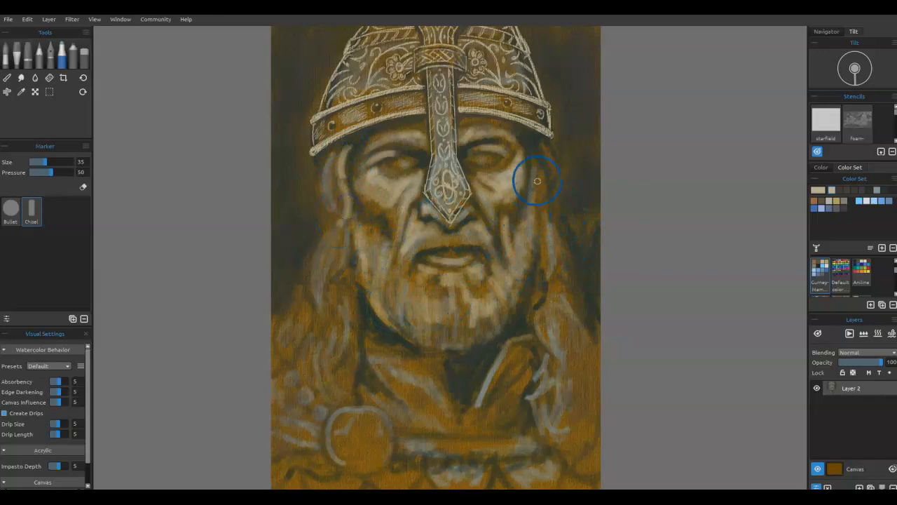
mouse_move(345, 242)
mouse_down()
mouse_move(338, 270)
mouse_move(349, 320)
mouse_up()
mouse_move(333, 242)
mouse_down()
mouse_move(311, 250)
mouse_move(321, 293)
mouse_up()
mouse_move(545, 150)
mouse_down()
mouse_move(555, 177)
mouse_move(540, 185)
mouse_move(552, 218)
mouse_move(546, 211)
mouse_move(569, 242)
mouse_move(566, 258)
mouse_move(552, 267)
mouse_move(542, 261)
mouse_move(547, 301)
mouse_up()
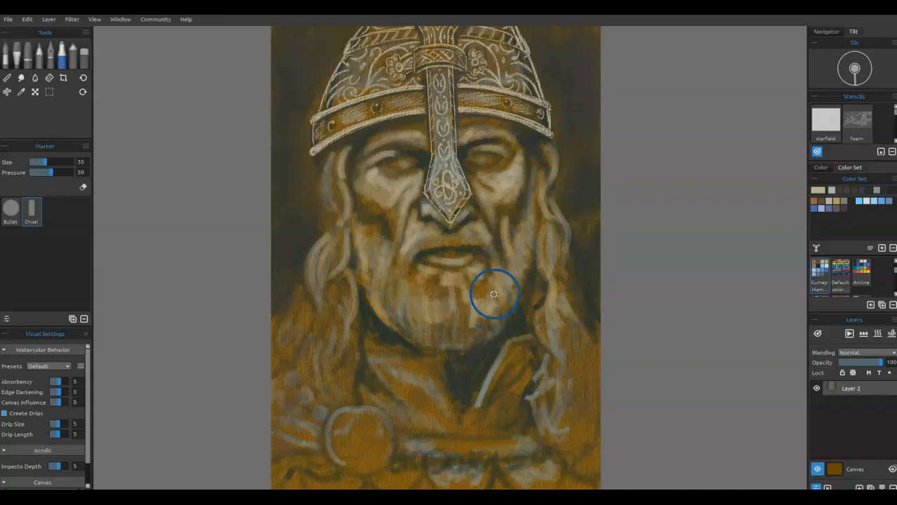
Paint beige highlights along the collar edge, the horizontal chest strap and the rim of the round brooch.
drag(493, 294, 522, 364)
mouse_move(476, 412)
mouse_down()
mouse_move(502, 359)
mouse_move(528, 341)
mouse_move(500, 376)
mouse_up()
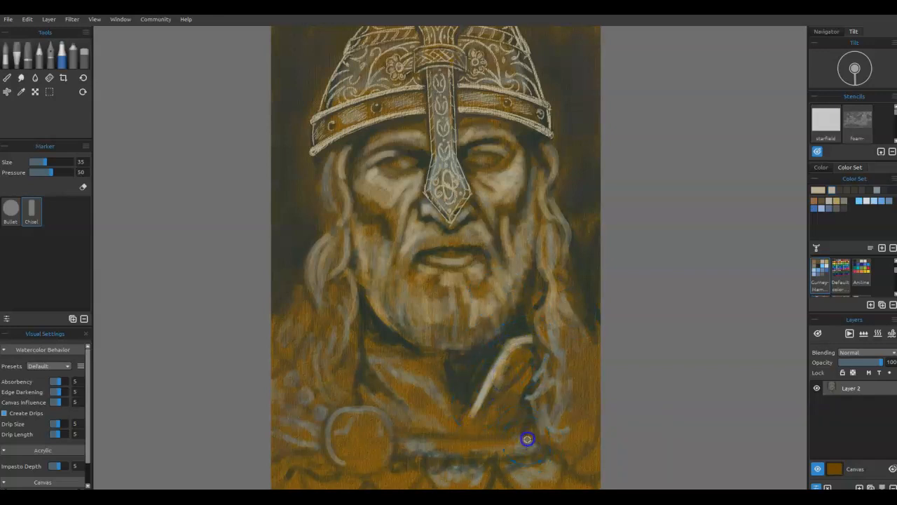
mouse_move(411, 448)
mouse_down()
mouse_move(519, 452)
mouse_move(417, 446)
mouse_move(425, 442)
mouse_move(399, 434)
mouse_move(443, 433)
mouse_move(479, 442)
mouse_move(407, 439)
mouse_up()
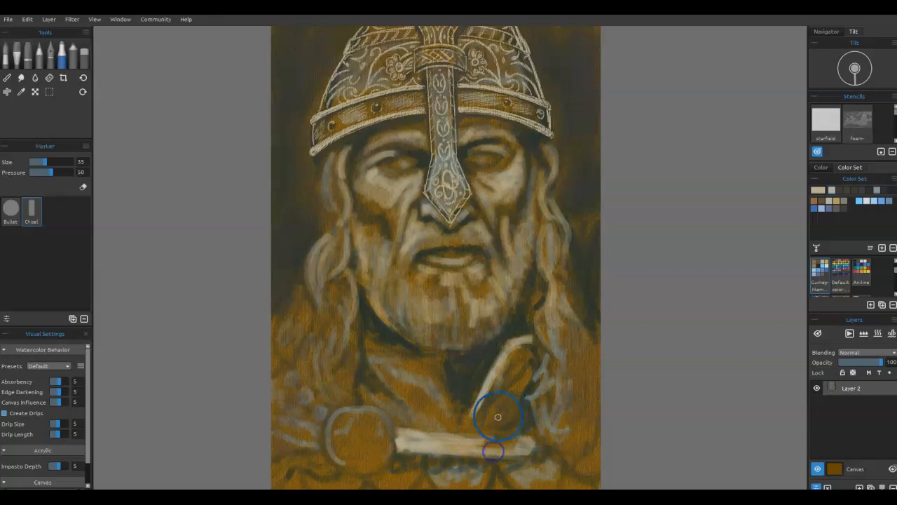
mouse_move(383, 404)
mouse_down()
mouse_move(336, 414)
mouse_move(348, 408)
mouse_move(330, 440)
mouse_move(351, 467)
mouse_move(381, 463)
mouse_move(394, 440)
mouse_up()
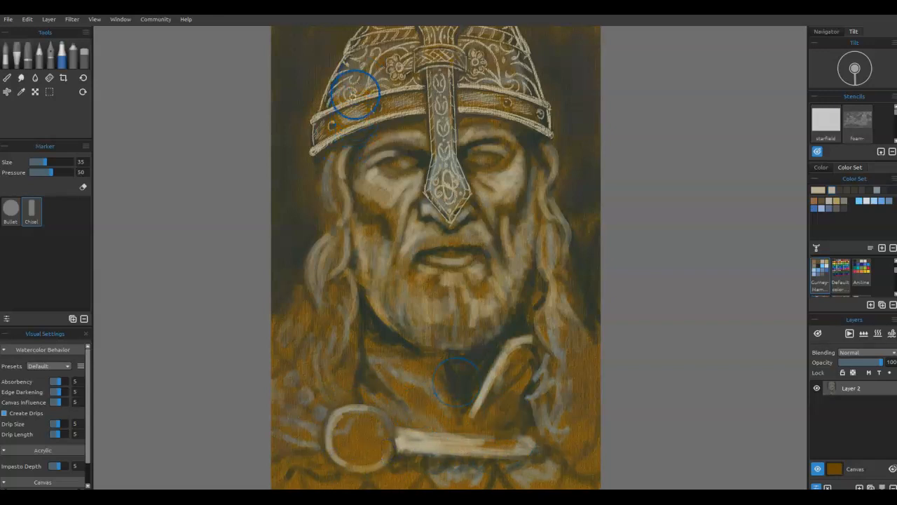
Fill the helmet's brow band between the rivets with beige marker highlights on both sides of the nose guard.
click(330, 124)
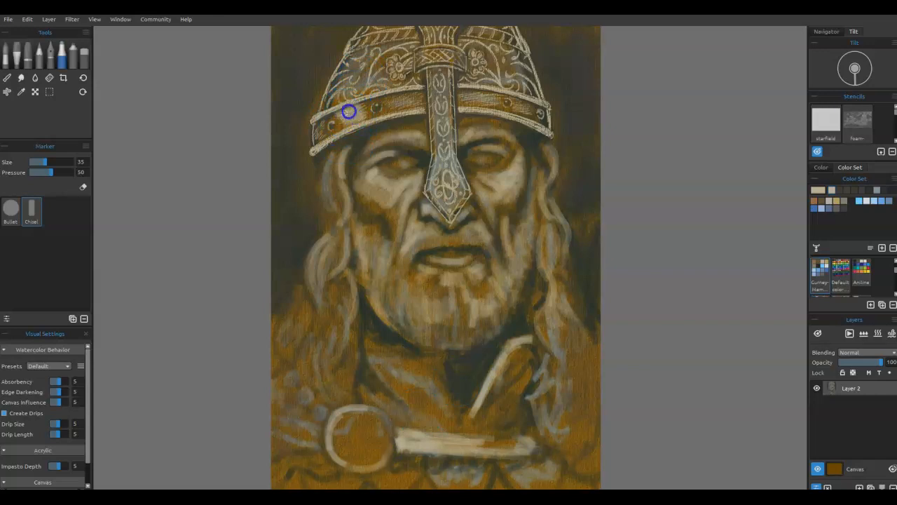
click(374, 107)
click(412, 102)
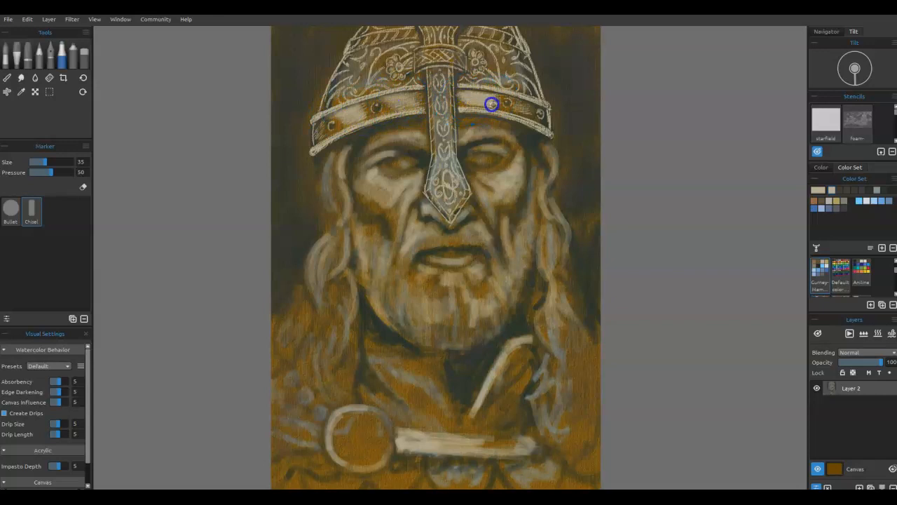
click(512, 102)
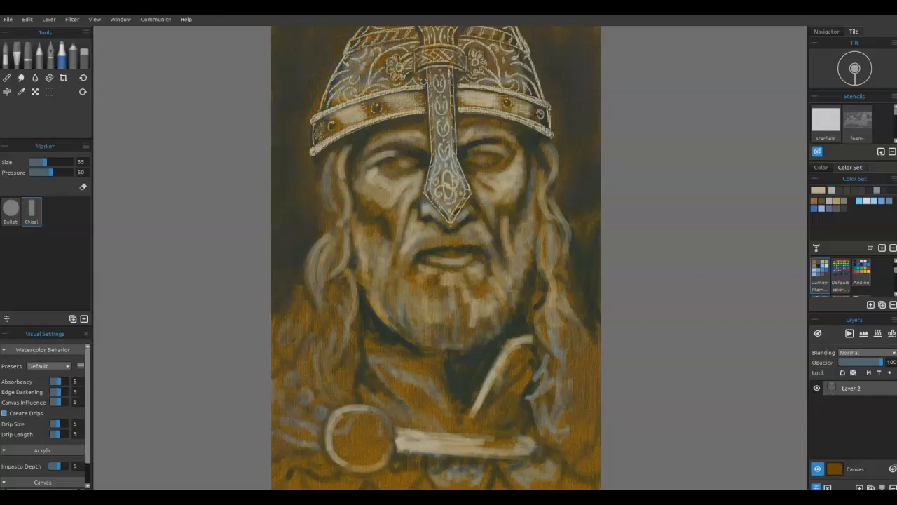
drag(428, 88, 423, 80)
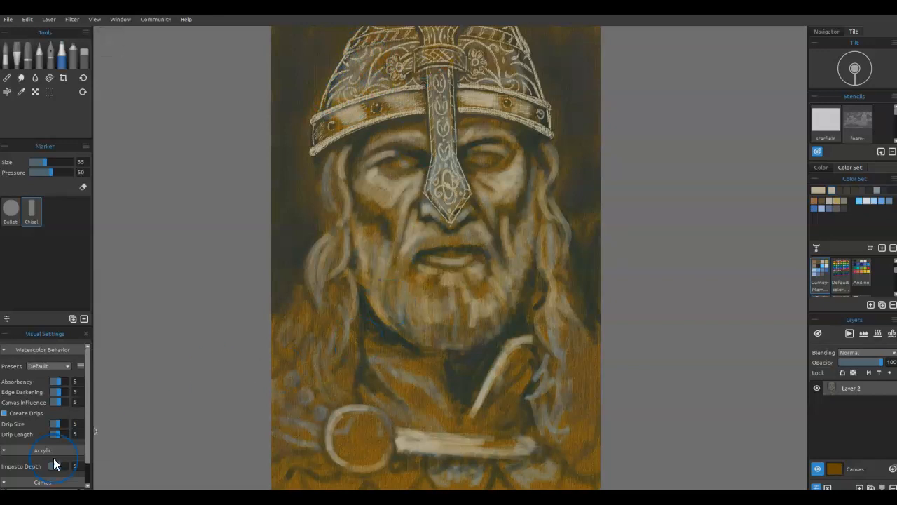